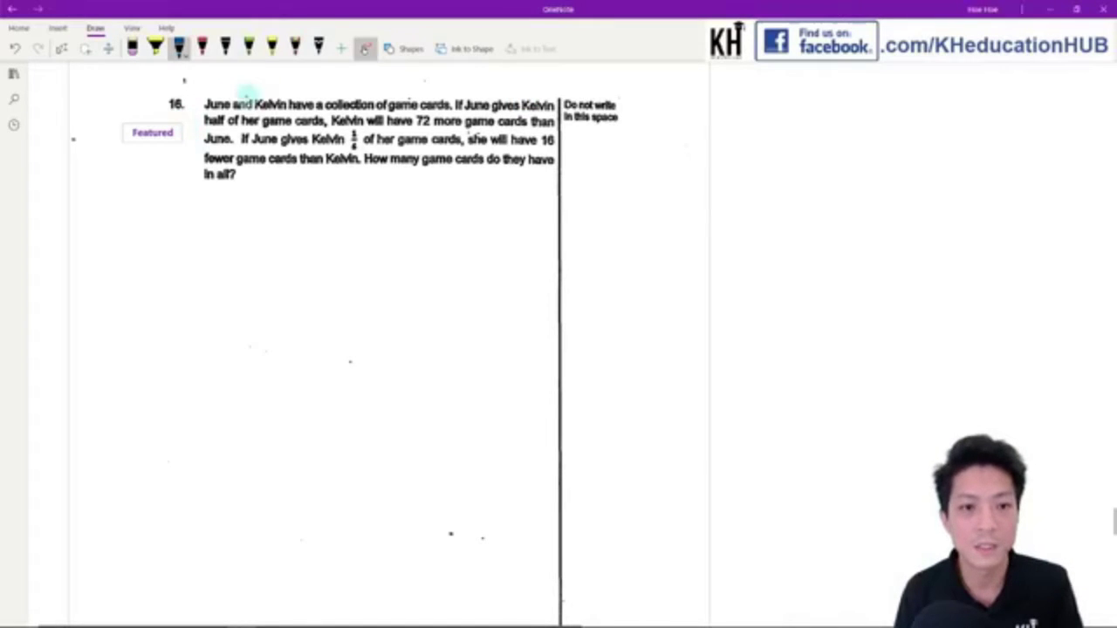
Step: Highlight 'If' in question 16 yellow and underline 'half of her game cards' in blue
{"action": "left_click_drag", "start_coordinate": [206, 104], "coordinate": [230, 104]}
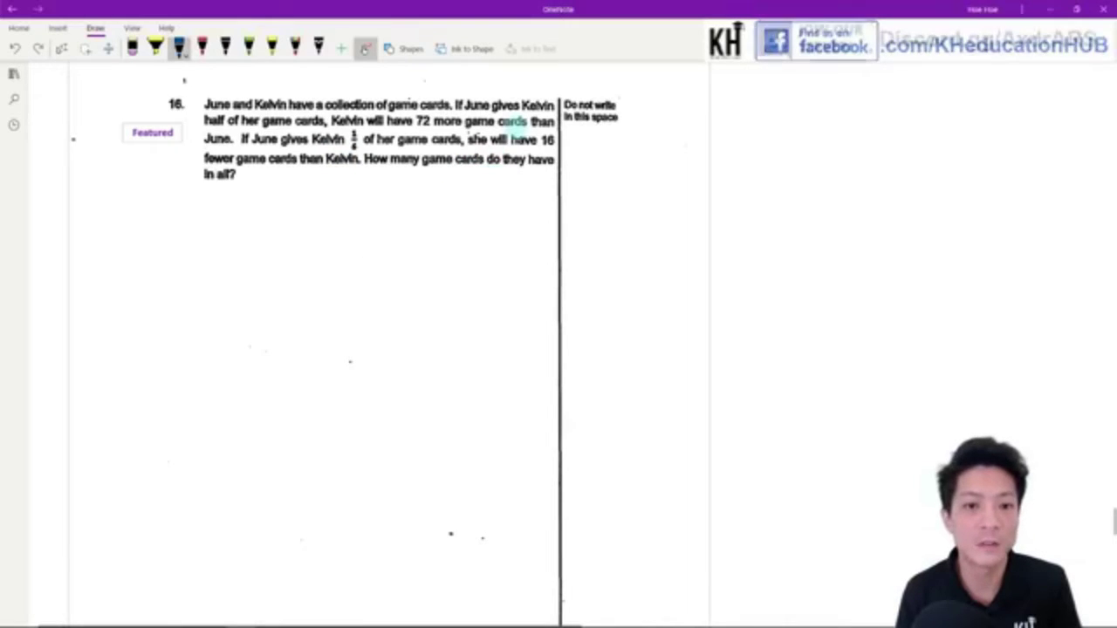
{"action": "left_click", "coordinate": [155, 48]}
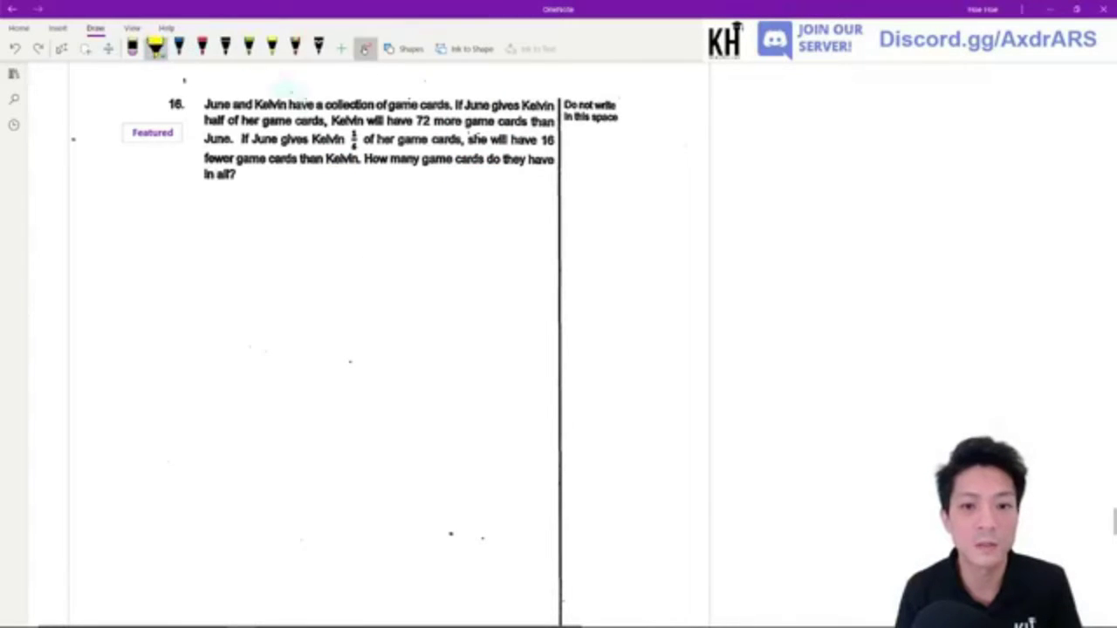
{"action": "left_click_drag", "start_coordinate": [454, 99], "coordinate": [461, 110]}
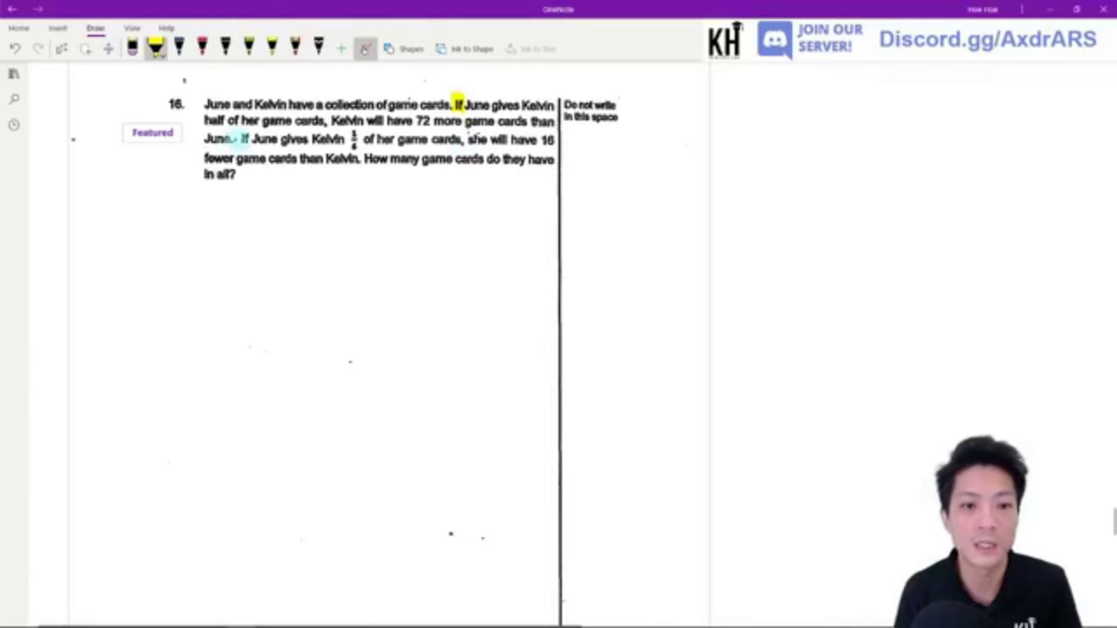
{"action": "left_click", "coordinate": [179, 48]}
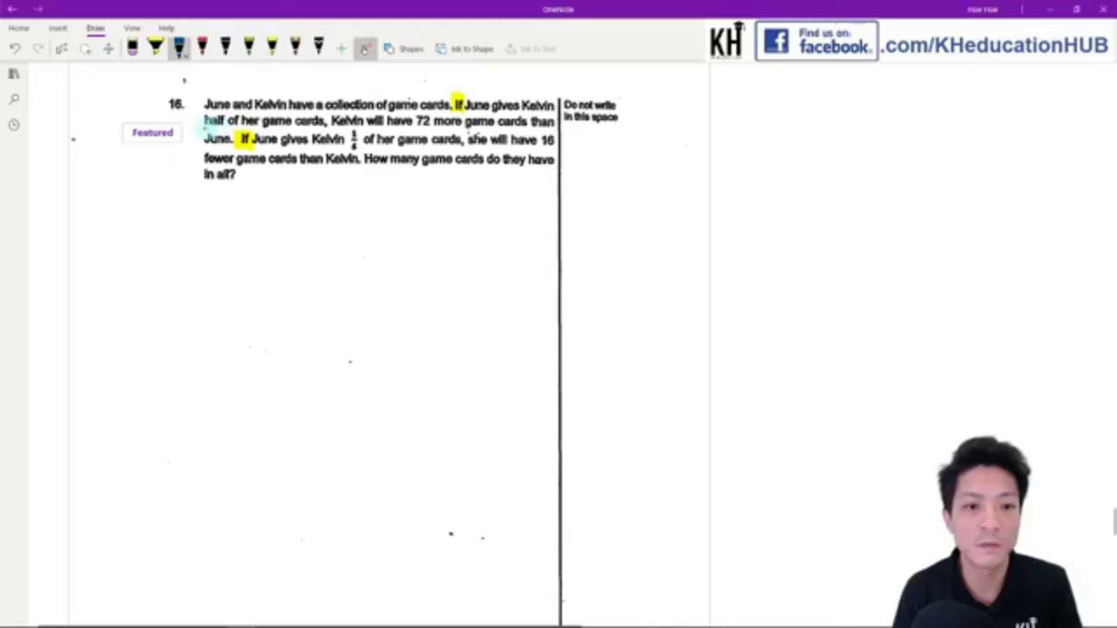
{"action": "left_click_drag", "start_coordinate": [220, 133], "coordinate": [328, 133]}
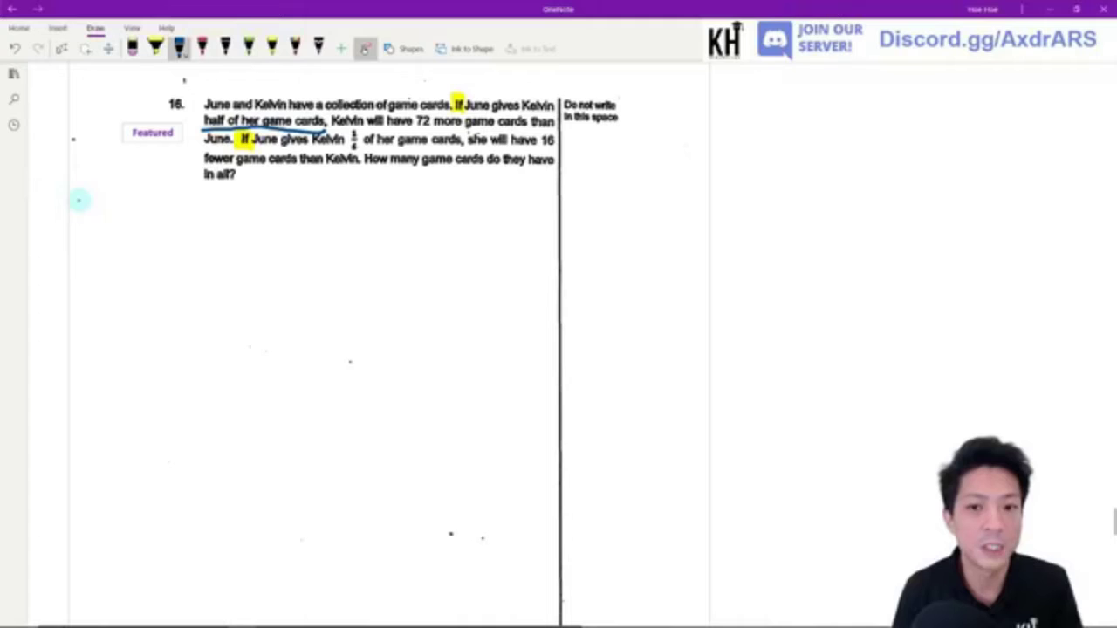
Step: Note 'Jgive k 1/2' and sketch the After bars: Kelvin's with 72 extra, and June's
{"action": "mouse_move", "coordinate": [87, 203]}
{"action": "left_mouse_down"}
{"action": "mouse_move", "coordinate": [96, 220]}
{"action": "mouse_move", "coordinate": [107, 207]}
{"action": "mouse_move", "coordinate": [164, 203]}
{"action": "left_mouse_up"}
{"action": "mouse_move", "coordinate": [157, 208]}
{"action": "left_mouse_down"}
{"action": "mouse_move", "coordinate": [172, 206]}
{"action": "mouse_move", "coordinate": [171, 219]}
{"action": "left_mouse_up"}
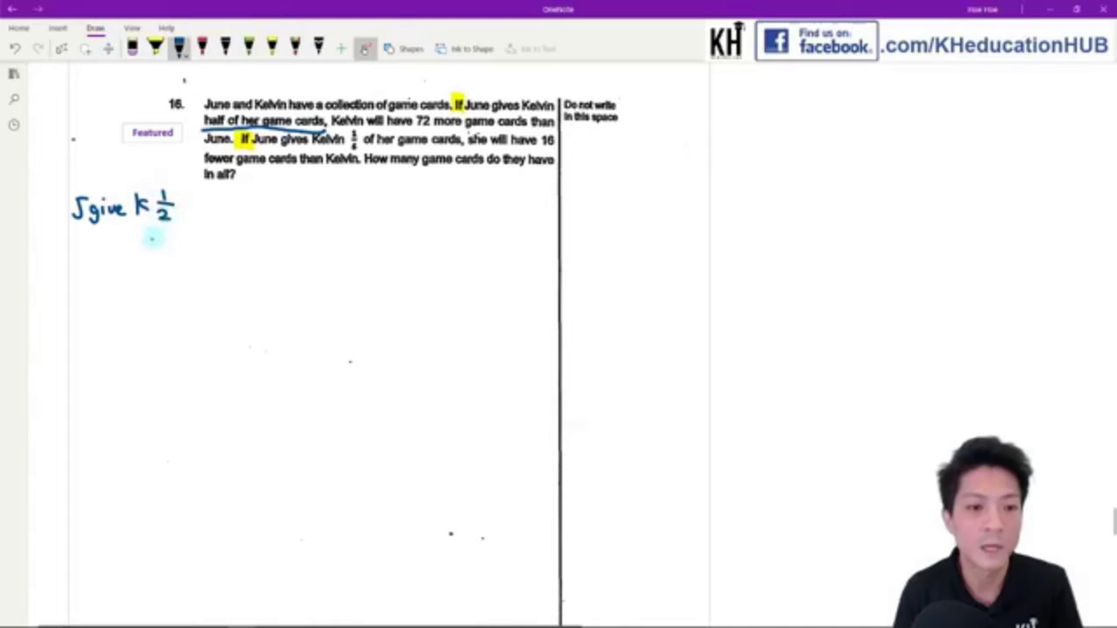
{"action": "mouse_move", "coordinate": [100, 258]}
{"action": "left_mouse_down"}
{"action": "mouse_move", "coordinate": [120, 245]}
{"action": "mouse_move", "coordinate": [170, 247]}
{"action": "mouse_move", "coordinate": [164, 260]}
{"action": "left_mouse_up"}
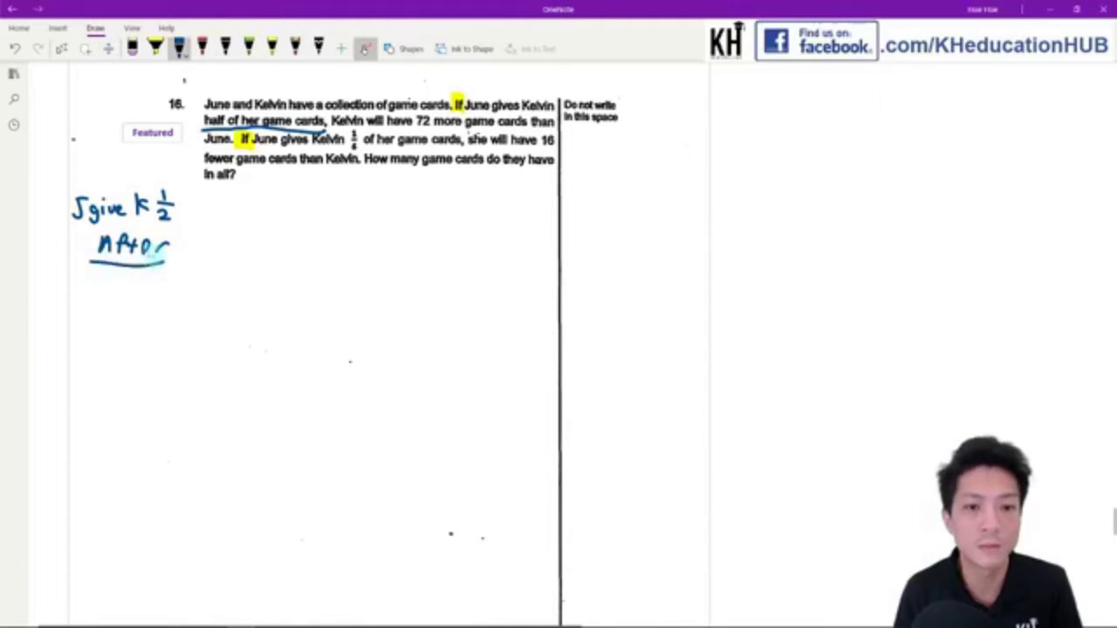
{"action": "mouse_move", "coordinate": [73, 285]}
{"action": "left_mouse_down"}
{"action": "mouse_move", "coordinate": [72, 306]}
{"action": "mouse_move", "coordinate": [222, 284]}
{"action": "mouse_move", "coordinate": [239, 307]}
{"action": "mouse_move", "coordinate": [103, 313]}
{"action": "left_mouse_up"}
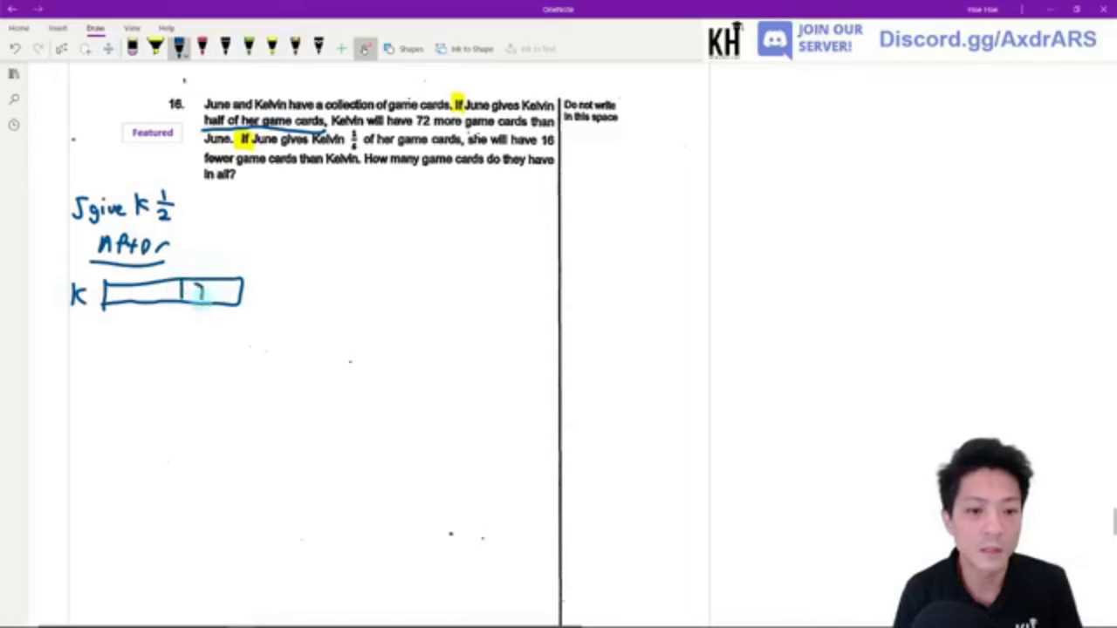
{"action": "mouse_move", "coordinate": [103, 325]}
{"action": "left_mouse_down"}
{"action": "mouse_move", "coordinate": [181, 328]}
{"action": "mouse_move", "coordinate": [149, 348]}
{"action": "mouse_move", "coordinate": [104, 348]}
{"action": "mouse_move", "coordinate": [103, 329]}
{"action": "mouse_move", "coordinate": [74, 344]}
{"action": "left_mouse_up"}
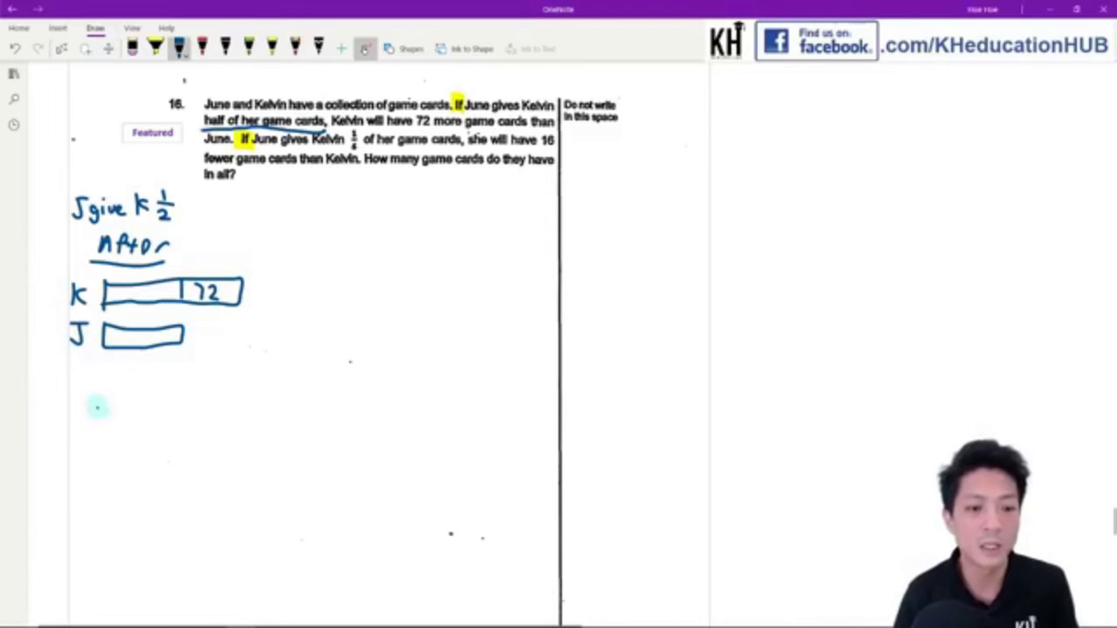
Step: Mark 14 in both After bars and add an underlined Before heading
{"action": "mouse_move", "coordinate": [93, 386]}
{"action": "left_mouse_down"}
{"action": "mouse_move", "coordinate": [152, 392]}
{"action": "mouse_move", "coordinate": [167, 407]}
{"action": "mouse_move", "coordinate": [166, 381]}
{"action": "left_mouse_up"}
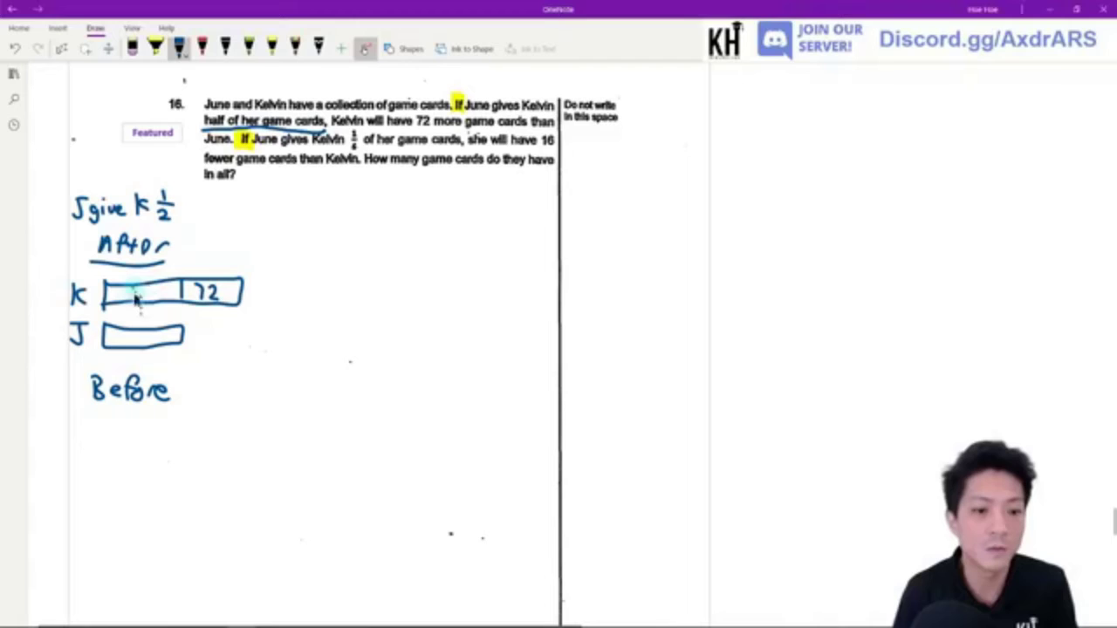
{"action": "mouse_move", "coordinate": [134, 289]}
{"action": "left_mouse_down"}
{"action": "mouse_move", "coordinate": [135, 303]}
{"action": "mouse_move", "coordinate": [149, 302]}
{"action": "mouse_move", "coordinate": [135, 343]}
{"action": "mouse_move", "coordinate": [150, 343]}
{"action": "left_mouse_up"}
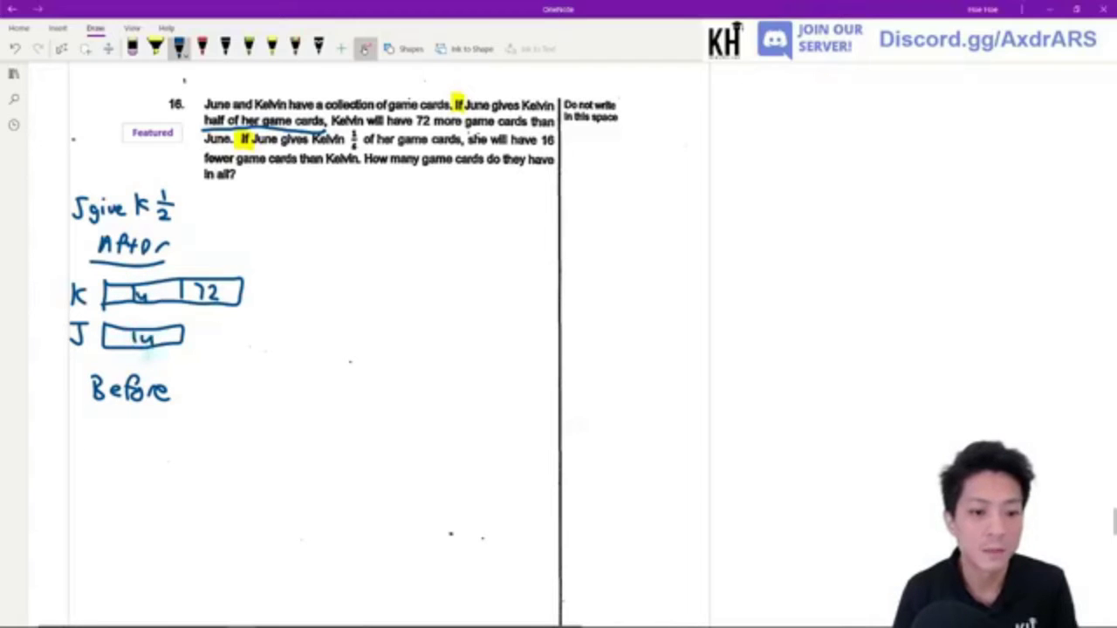
{"action": "left_click_drag", "start_coordinate": [95, 416], "coordinate": [163, 422]}
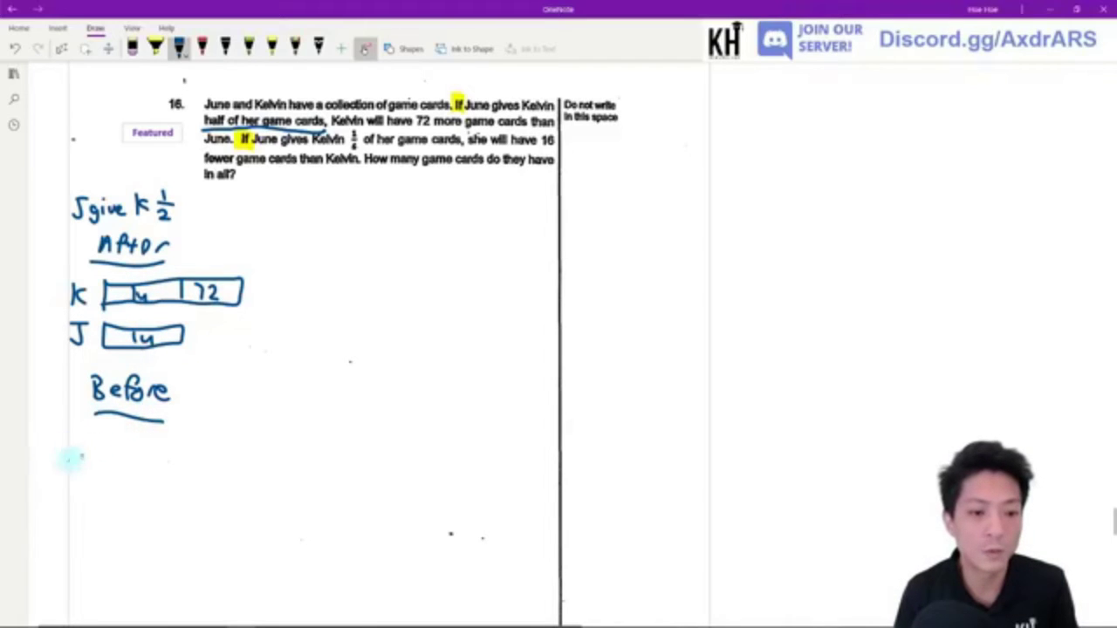
Step: Draw Kelvin's Before bar as 72, June's as 14 and 14, plus a vertical divider
{"action": "left_click_drag", "start_coordinate": [75, 449], "coordinate": [75, 468]}
{"action": "mouse_move", "coordinate": [89, 449]}
{"action": "left_mouse_down"}
{"action": "mouse_move", "coordinate": [90, 468]}
{"action": "mouse_move", "coordinate": [177, 443]}
{"action": "mouse_move", "coordinate": [178, 463]}
{"action": "mouse_move", "coordinate": [108, 466]}
{"action": "mouse_move", "coordinate": [155, 455]}
{"action": "left_mouse_up"}
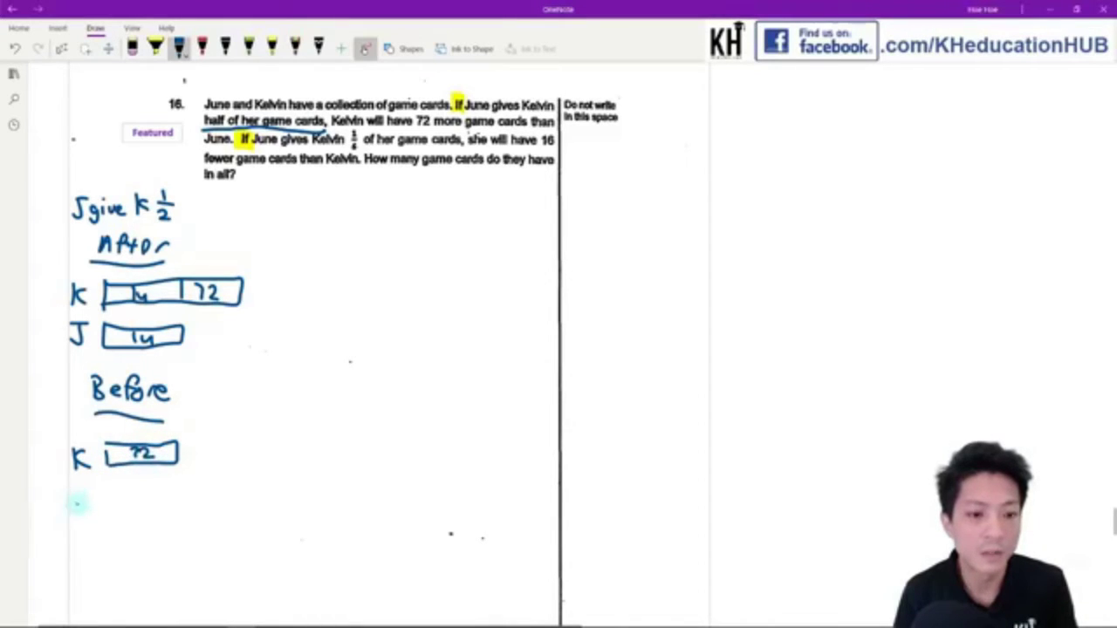
{"action": "mouse_move", "coordinate": [85, 504]}
{"action": "left_mouse_down"}
{"action": "mouse_move", "coordinate": [74, 521]}
{"action": "mouse_move", "coordinate": [236, 494]}
{"action": "mouse_move", "coordinate": [245, 516]}
{"action": "mouse_move", "coordinate": [113, 530]}
{"action": "mouse_move", "coordinate": [104, 503]}
{"action": "left_mouse_up"}
{"action": "mouse_move", "coordinate": [175, 494]}
{"action": "left_mouse_down"}
{"action": "mouse_move", "coordinate": [177, 519]}
{"action": "mouse_move", "coordinate": [151, 517]}
{"action": "left_mouse_up"}
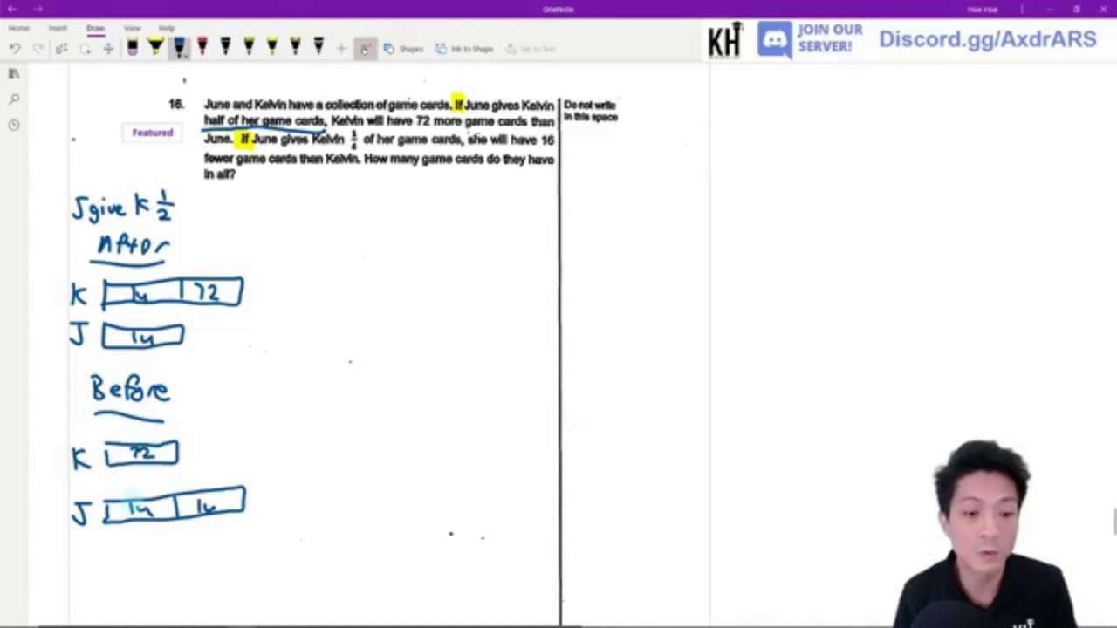
{"action": "left_click_drag", "start_coordinate": [297, 177], "coordinate": [273, 583]}
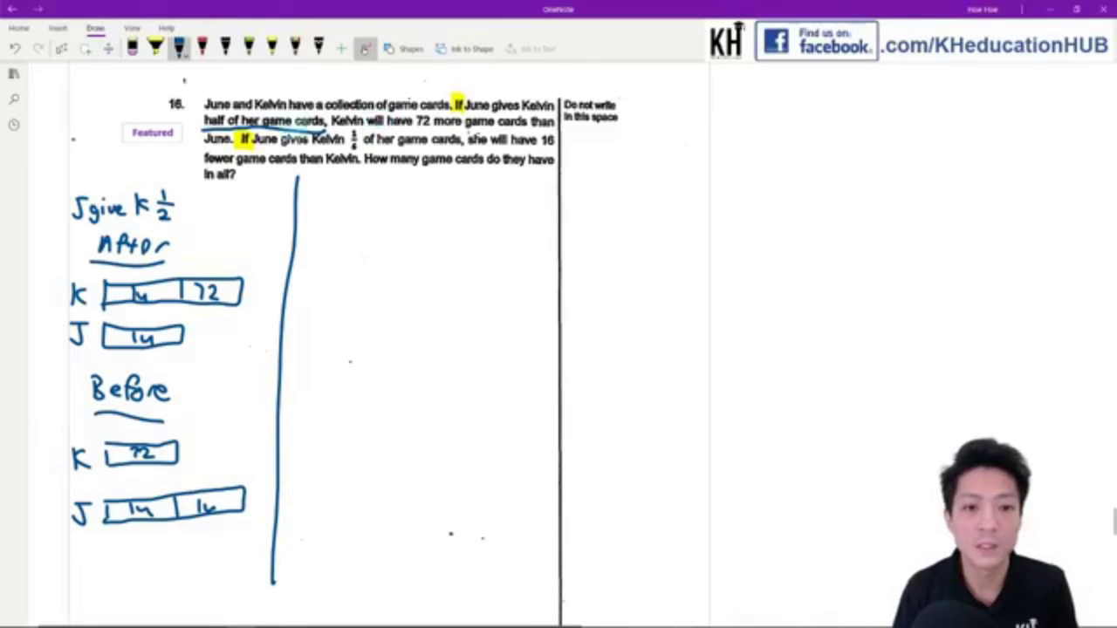
Step: Underline the second condition, write 'Jgive k 1/6' and an underlined After heading
{"action": "left_click_drag", "start_coordinate": [255, 149], "coordinate": [460, 152]}
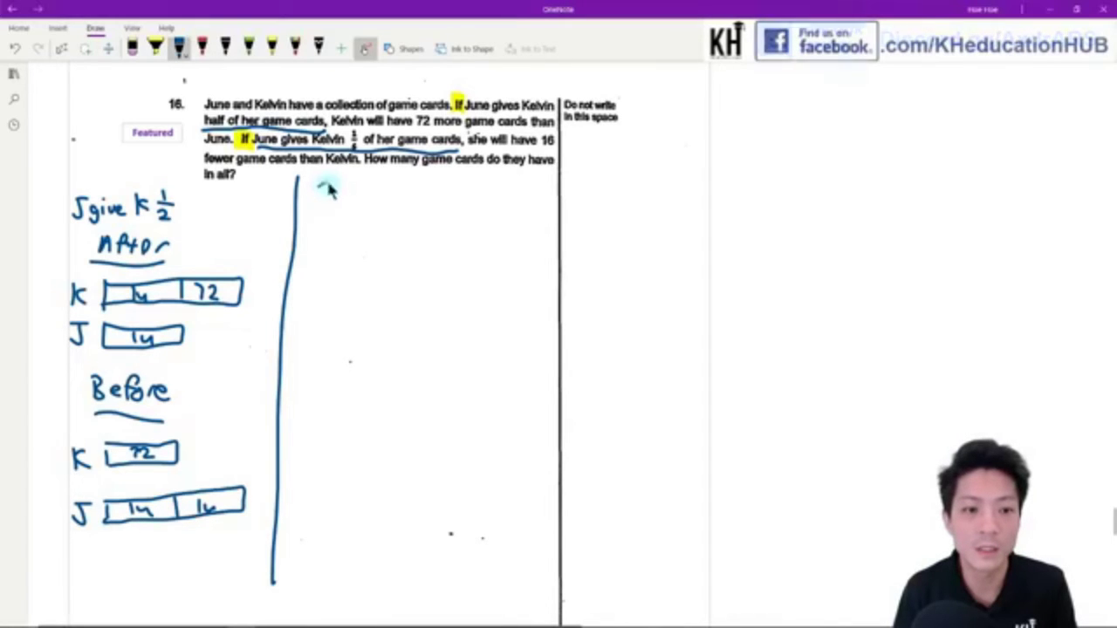
{"action": "mouse_move", "coordinate": [325, 185]}
{"action": "left_mouse_down"}
{"action": "mouse_move", "coordinate": [315, 204]}
{"action": "mouse_move", "coordinate": [402, 195]}
{"action": "mouse_move", "coordinate": [435, 206]}
{"action": "left_mouse_up"}
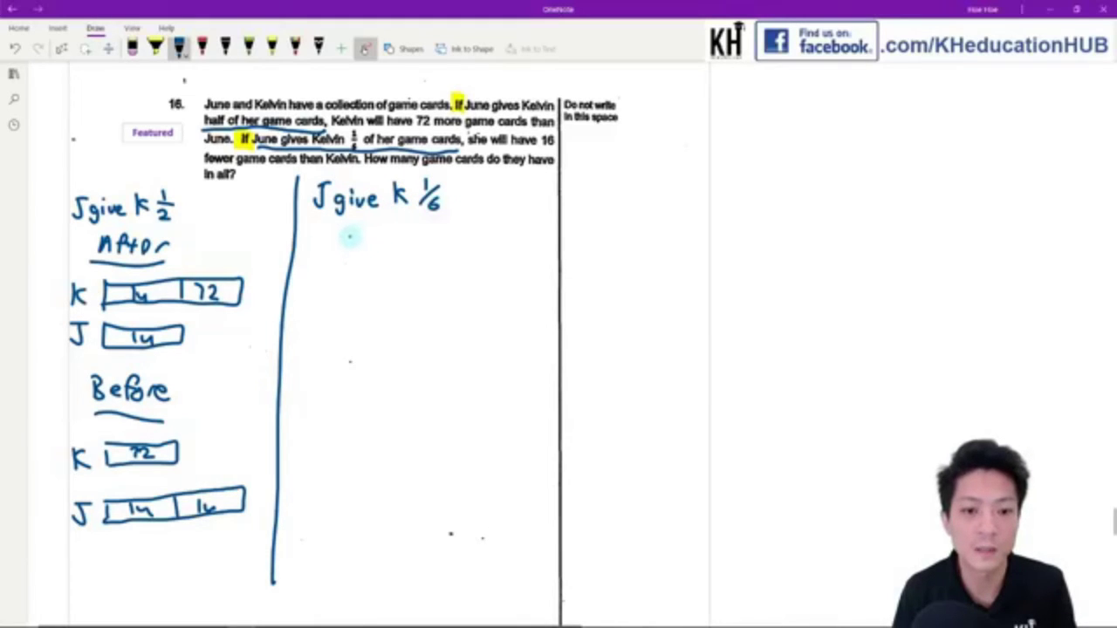
{"action": "left_click_drag", "start_coordinate": [354, 245], "coordinate": [410, 249]}
{"action": "left_click_drag", "start_coordinate": [341, 261], "coordinate": [407, 258]}
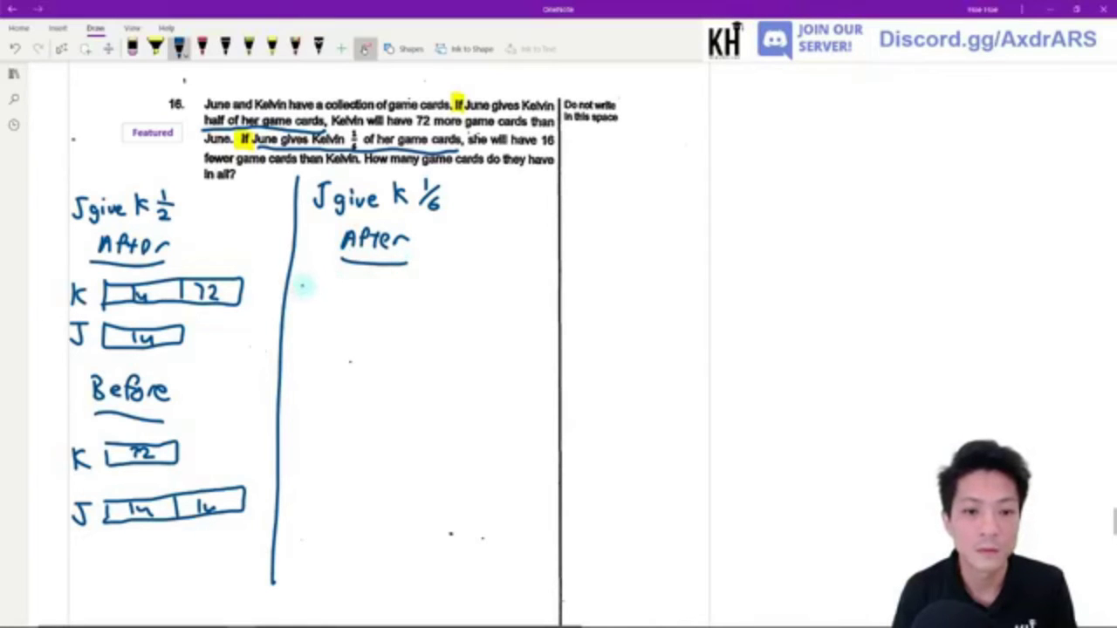
Step: Draw Kelvin's After bar with 16 extra and June's After bar, then write Before
{"action": "mouse_move", "coordinate": [302, 281]}
{"action": "left_mouse_down"}
{"action": "mouse_move", "coordinate": [314, 306]}
{"action": "mouse_move", "coordinate": [459, 275]}
{"action": "mouse_move", "coordinate": [468, 289]}
{"action": "mouse_move", "coordinate": [419, 306]}
{"action": "mouse_move", "coordinate": [338, 301]}
{"action": "left_mouse_up"}
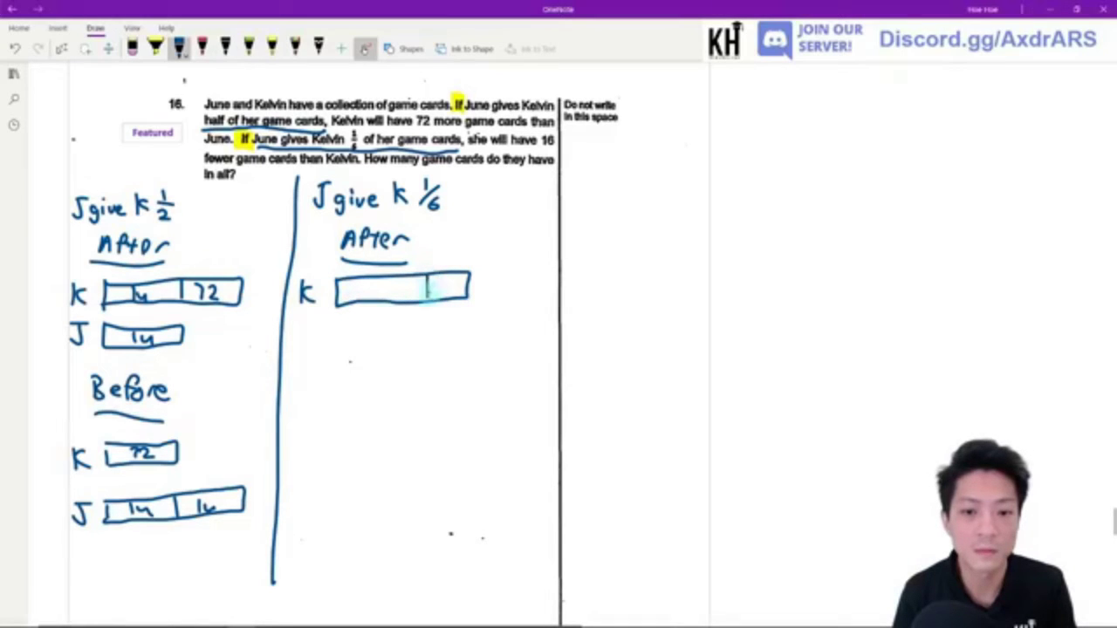
{"action": "left_click_drag", "start_coordinate": [439, 280], "coordinate": [439, 298]}
{"action": "left_click_drag", "start_coordinate": [450, 278], "coordinate": [447, 296]}
{"action": "mouse_move", "coordinate": [334, 322]}
{"action": "left_mouse_down"}
{"action": "mouse_move", "coordinate": [432, 322]}
{"action": "mouse_move", "coordinate": [409, 340]}
{"action": "mouse_move", "coordinate": [342, 339]}
{"action": "mouse_move", "coordinate": [336, 319]}
{"action": "mouse_move", "coordinate": [300, 332]}
{"action": "left_mouse_up"}
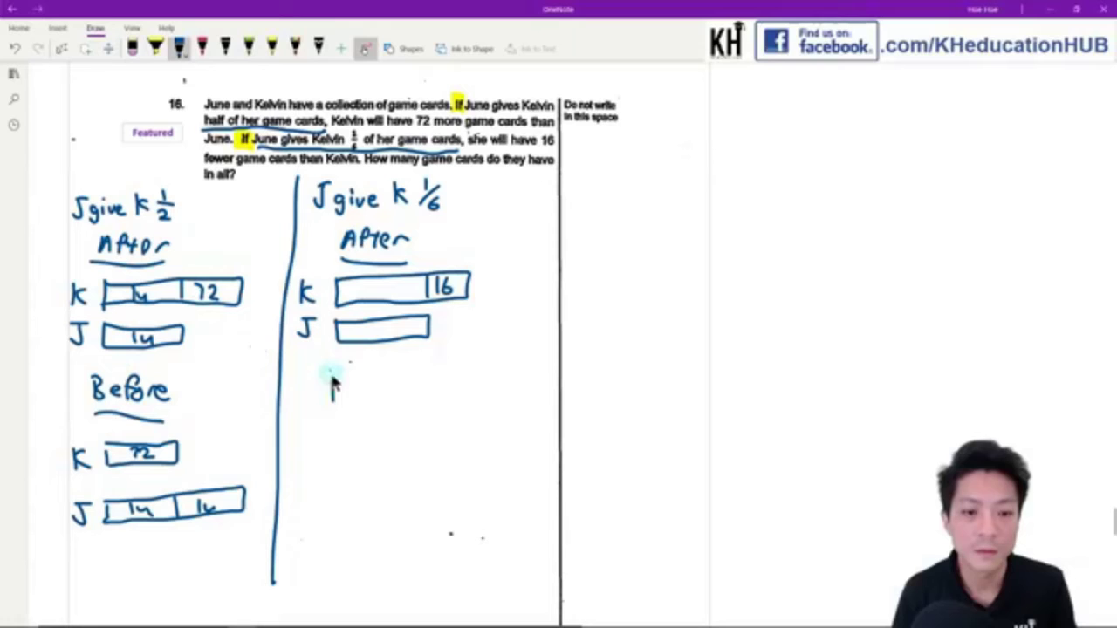
{"action": "mouse_move", "coordinate": [331, 375]}
{"action": "left_mouse_down"}
{"action": "mouse_move", "coordinate": [349, 397]}
{"action": "mouse_move", "coordinate": [384, 371]}
{"action": "mouse_move", "coordinate": [400, 395]}
{"action": "mouse_move", "coordinate": [420, 398]}
{"action": "left_mouse_up"}
Step: Underline the second Before heading and label both After bars 5u
{"action": "left_click_drag", "start_coordinate": [337, 416], "coordinate": [422, 417]}
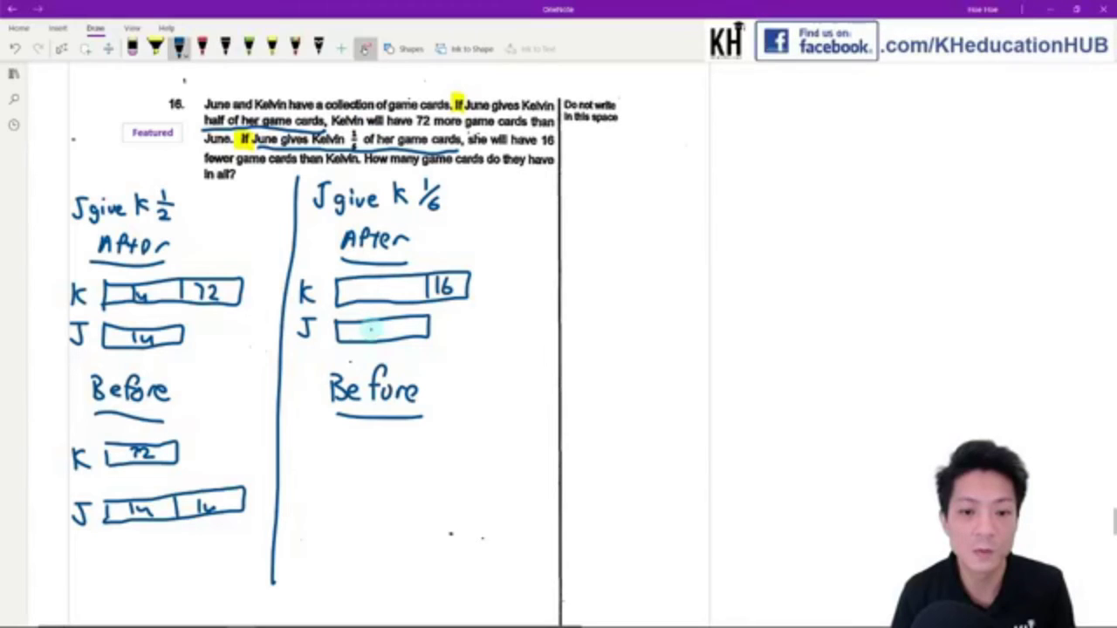
{"action": "mouse_move", "coordinate": [375, 325]}
{"action": "left_mouse_down"}
{"action": "mouse_move", "coordinate": [375, 337]}
{"action": "mouse_move", "coordinate": [400, 329]}
{"action": "left_mouse_up"}
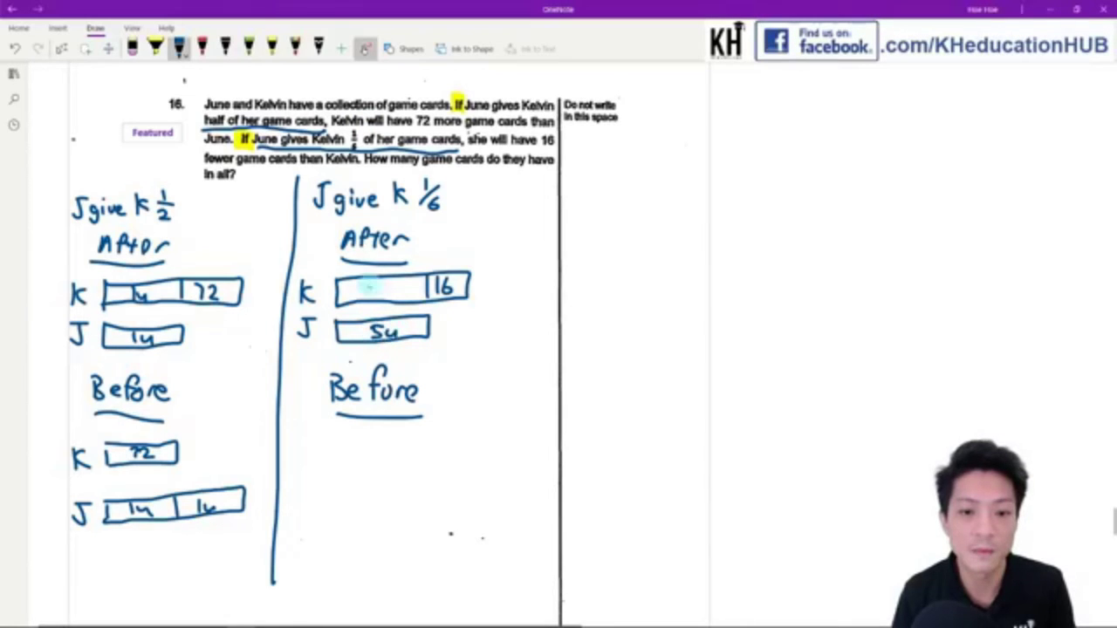
{"action": "left_click_drag", "start_coordinate": [383, 286], "coordinate": [391, 299]}
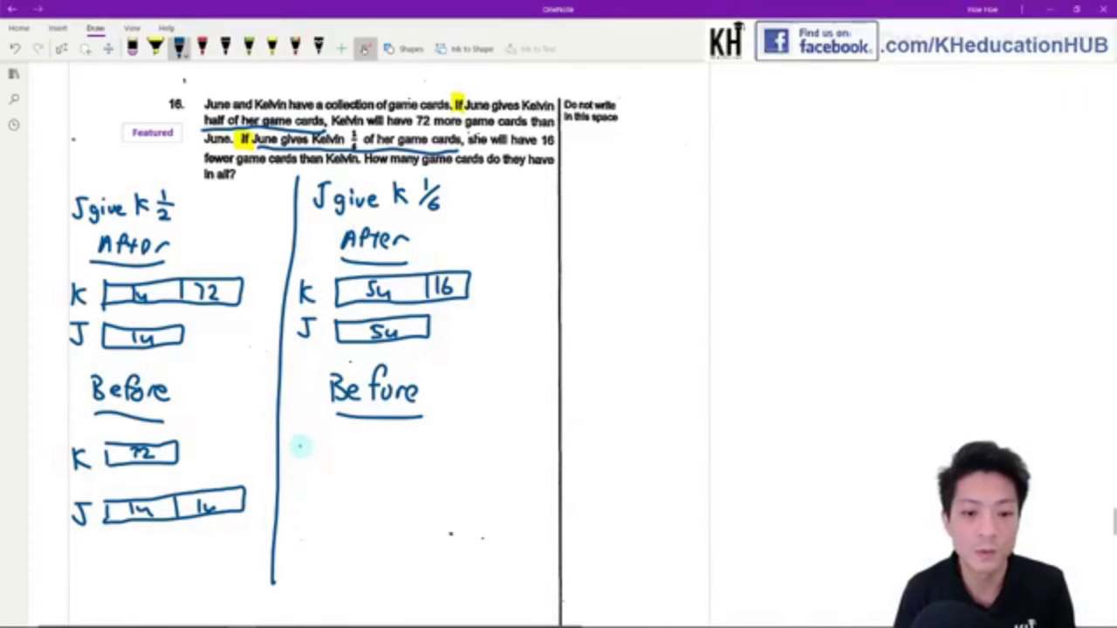
Step: Write 'K : 4u + 16' and 'J : 6u' under the second Before heading
{"action": "mouse_move", "coordinate": [303, 441]}
{"action": "left_mouse_down"}
{"action": "mouse_move", "coordinate": [303, 463]}
{"action": "mouse_move", "coordinate": [316, 463]}
{"action": "left_mouse_up"}
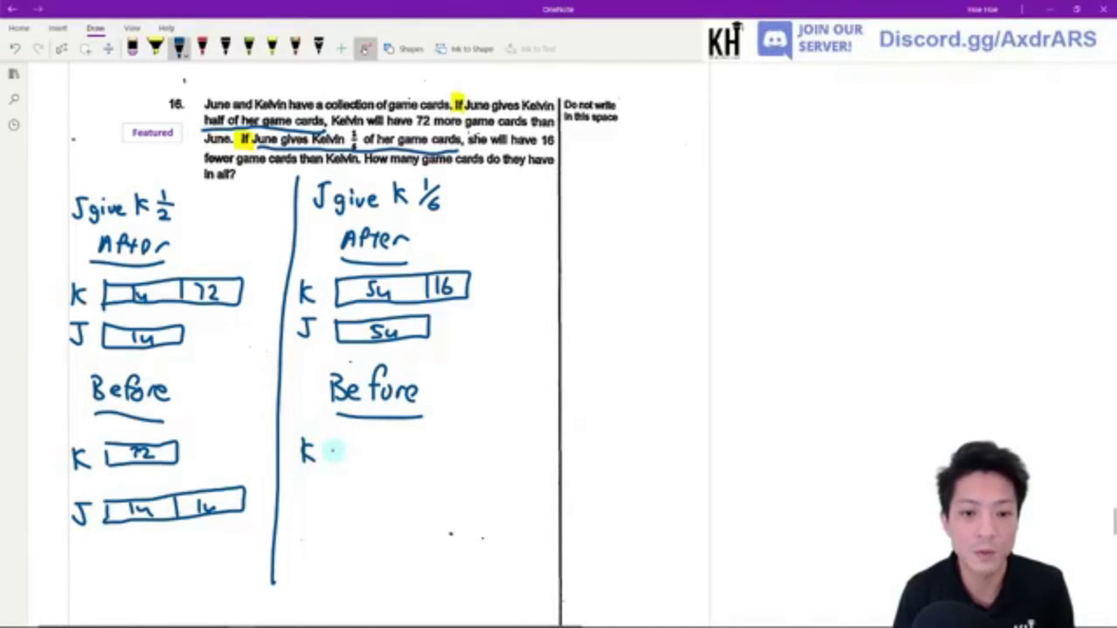
{"action": "left_click", "coordinate": [331, 456]}
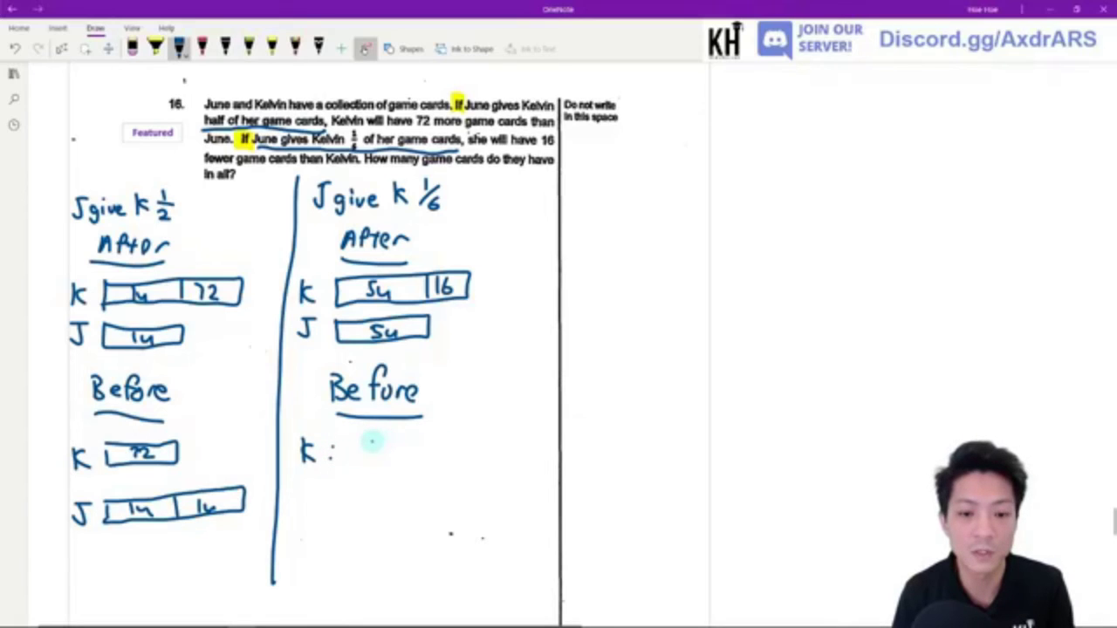
{"action": "mouse_move", "coordinate": [372, 441]}
{"action": "left_mouse_down"}
{"action": "mouse_move", "coordinate": [373, 463]}
{"action": "mouse_move", "coordinate": [431, 451]}
{"action": "left_mouse_up"}
{"action": "mouse_move", "coordinate": [422, 442]}
{"action": "left_mouse_down"}
{"action": "mouse_move", "coordinate": [421, 461]}
{"action": "mouse_move", "coordinate": [452, 454]}
{"action": "left_mouse_up"}
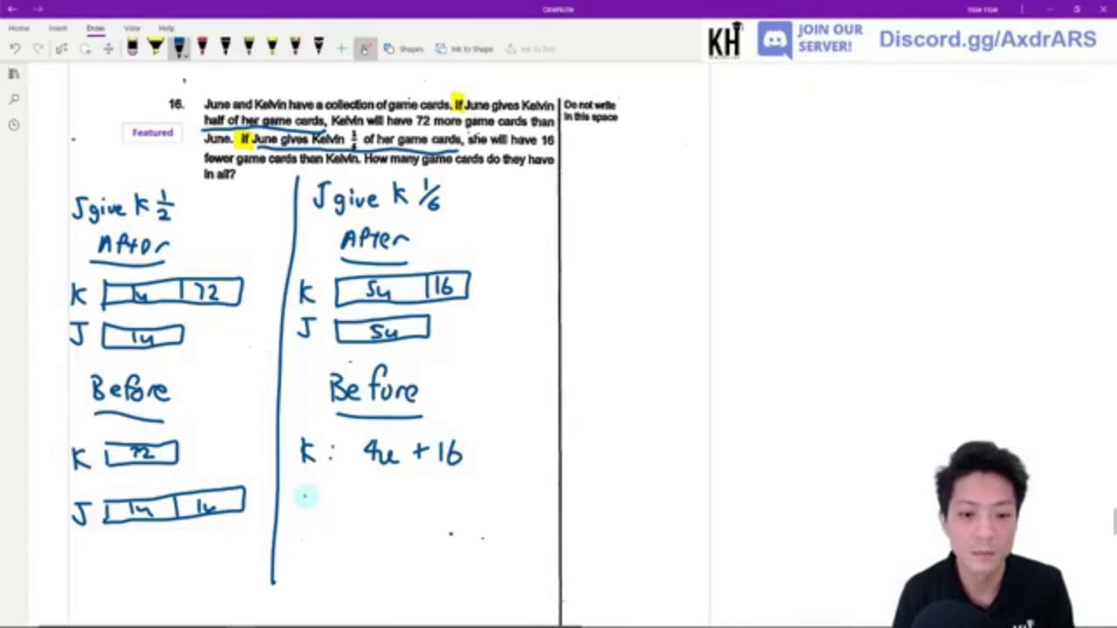
{"action": "left_click_drag", "start_coordinate": [303, 487], "coordinate": [299, 510]}
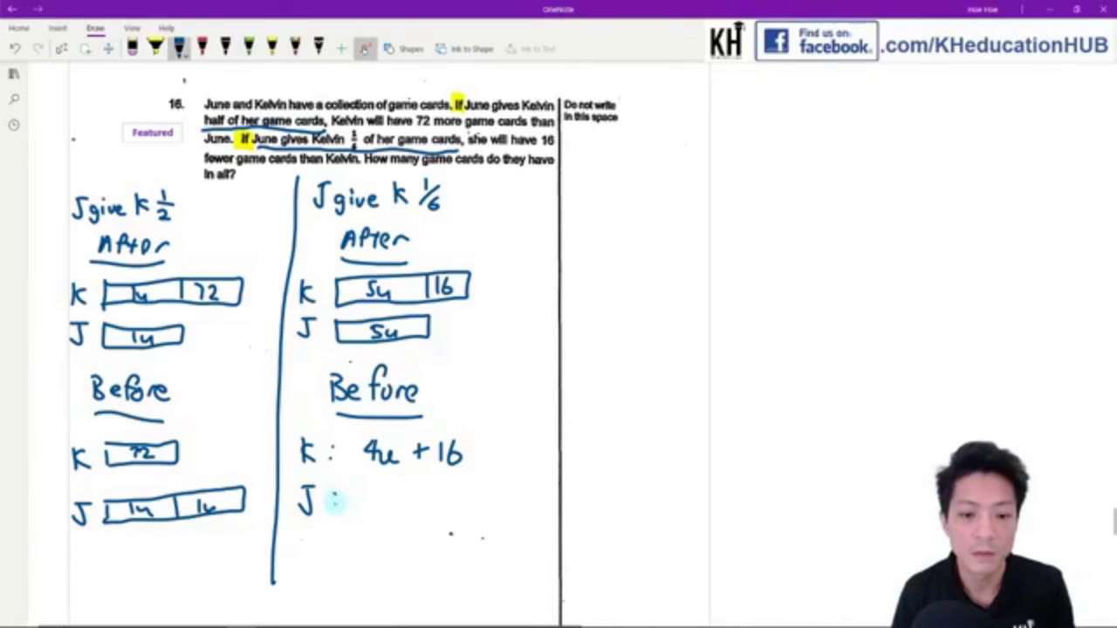
{"action": "left_click_drag", "start_coordinate": [387, 482], "coordinate": [381, 502]}
{"action": "mouse_move", "coordinate": [392, 498]}
{"action": "left_mouse_down"}
{"action": "mouse_move", "coordinate": [403, 513]}
{"action": "mouse_move", "coordinate": [411, 499]}
{"action": "left_mouse_up"}
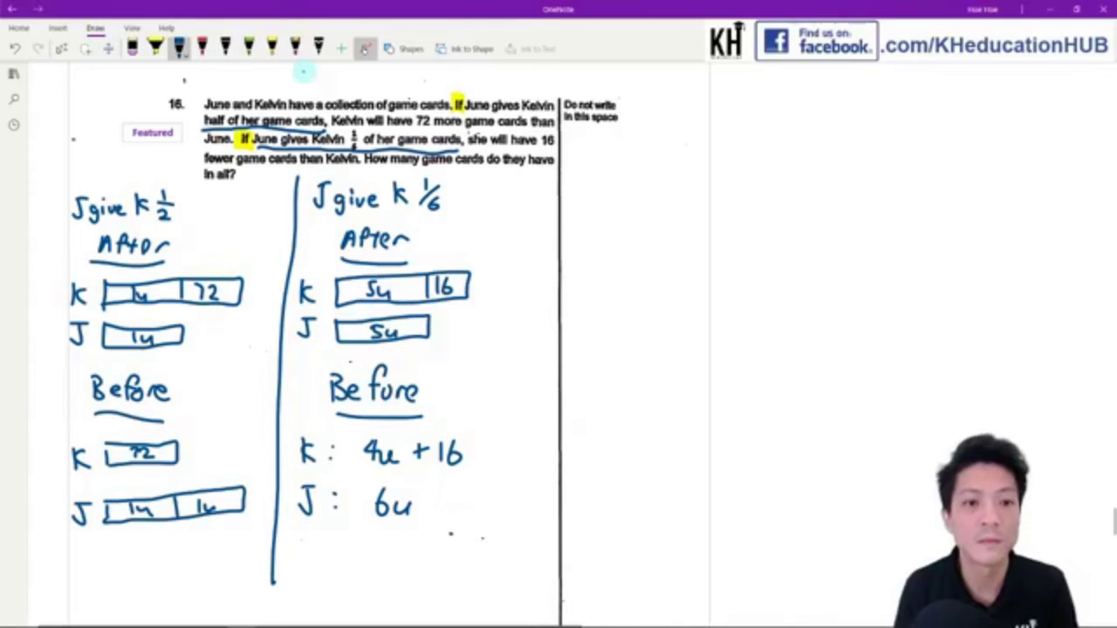
Step: In red, link the two Before models with a two-way 'Same' arrow and underline 6u
{"action": "left_click", "coordinate": [201, 46]}
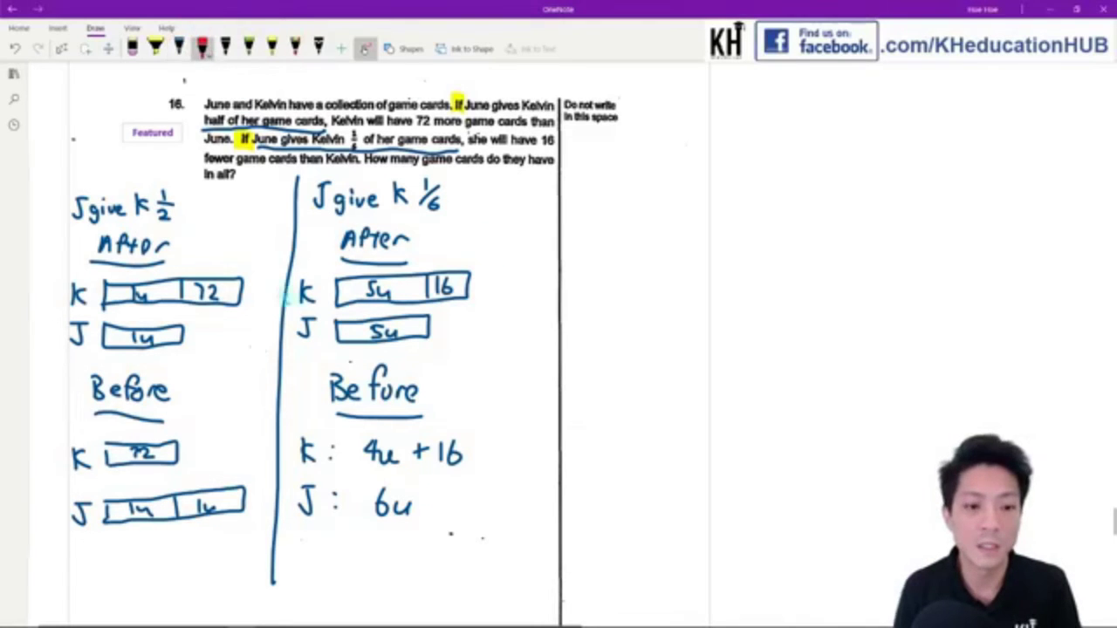
{"action": "left_click_drag", "start_coordinate": [224, 394], "coordinate": [313, 395]}
{"action": "left_click_drag", "start_coordinate": [300, 385], "coordinate": [302, 406]}
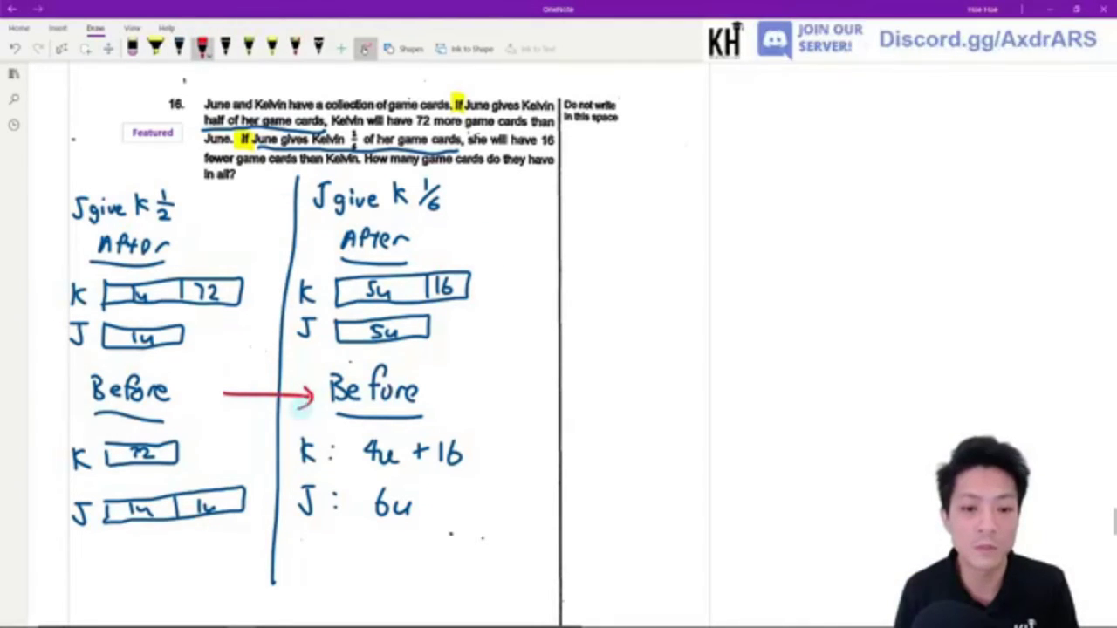
{"action": "left_click_drag", "start_coordinate": [223, 385], "coordinate": [225, 403]}
{"action": "mouse_move", "coordinate": [246, 359]}
{"action": "left_mouse_down"}
{"action": "mouse_move", "coordinate": [236, 377]}
{"action": "mouse_move", "coordinate": [295, 381]}
{"action": "left_mouse_up"}
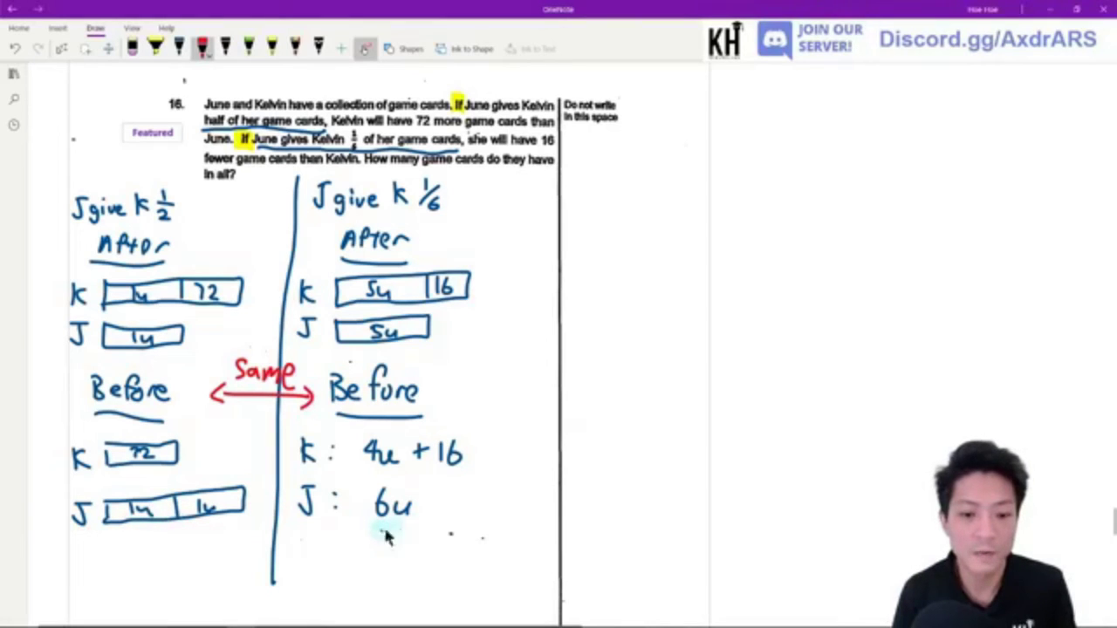
{"action": "left_click_drag", "start_coordinate": [381, 528], "coordinate": [425, 527]}
Step: Relabel the half-scenario bars in units: June's Before halves 3u, June's After 2u, Kelvin's 3u
{"action": "mouse_move", "coordinate": [127, 505]}
{"action": "left_mouse_down"}
{"action": "mouse_move", "coordinate": [150, 516]}
{"action": "mouse_move", "coordinate": [150, 547]}
{"action": "mouse_move", "coordinate": [224, 546]}
{"action": "left_mouse_up"}
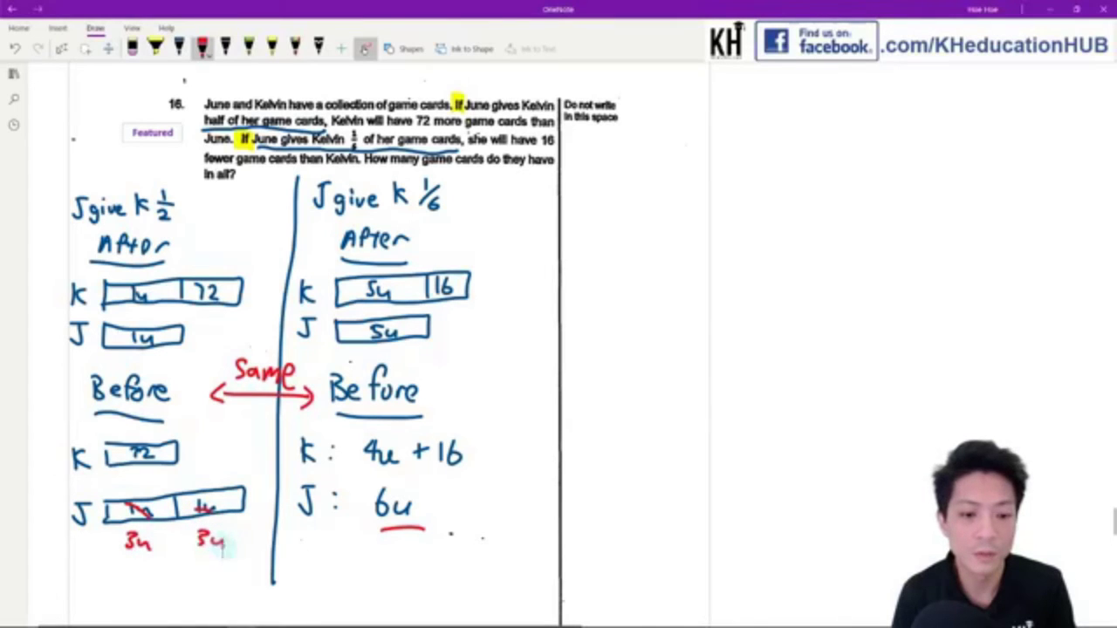
{"action": "left_click_drag", "start_coordinate": [124, 339], "coordinate": [173, 335]}
{"action": "left_click_drag", "start_coordinate": [129, 288], "coordinate": [149, 301]}
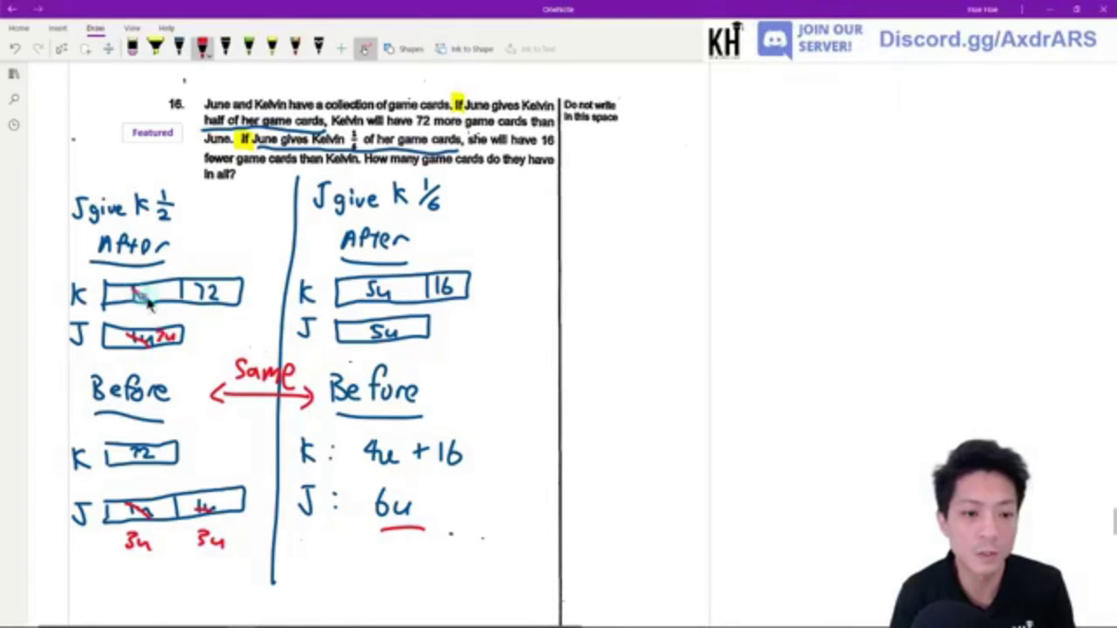
{"action": "mouse_move", "coordinate": [147, 289]}
{"action": "left_mouse_down"}
{"action": "mouse_move", "coordinate": [154, 302]}
{"action": "mouse_move", "coordinate": [172, 297]}
{"action": "left_mouse_up"}
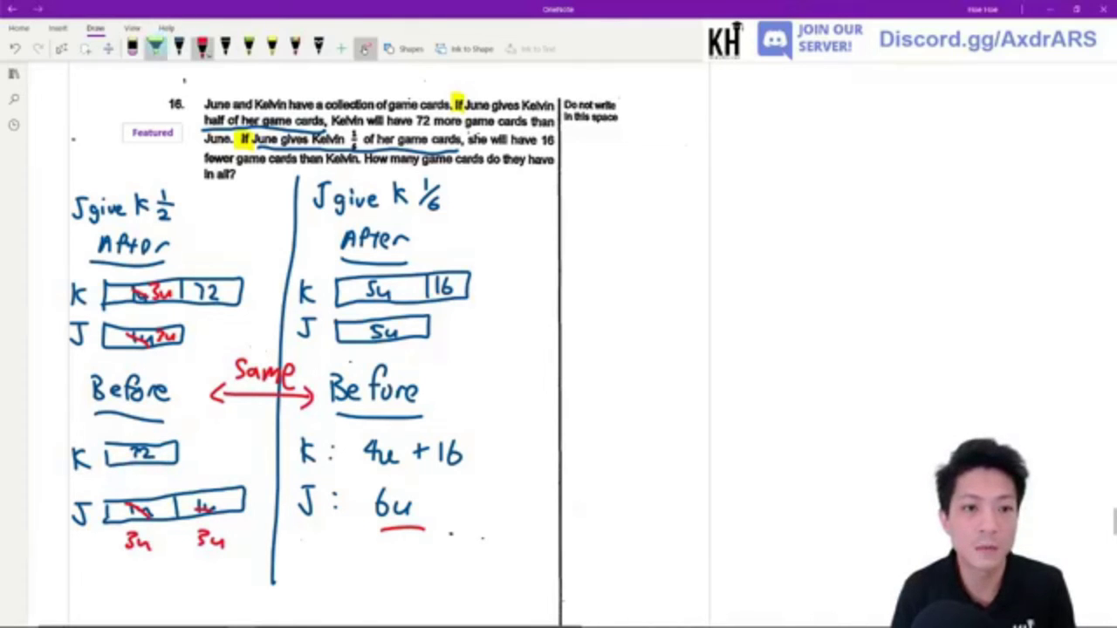
Step: Highlight Kelvin's Before 72 and the 4u + 16 amount in yellow
{"action": "left_click", "coordinate": [155, 45]}
{"action": "left_click_drag", "start_coordinate": [107, 454], "coordinate": [177, 456]}
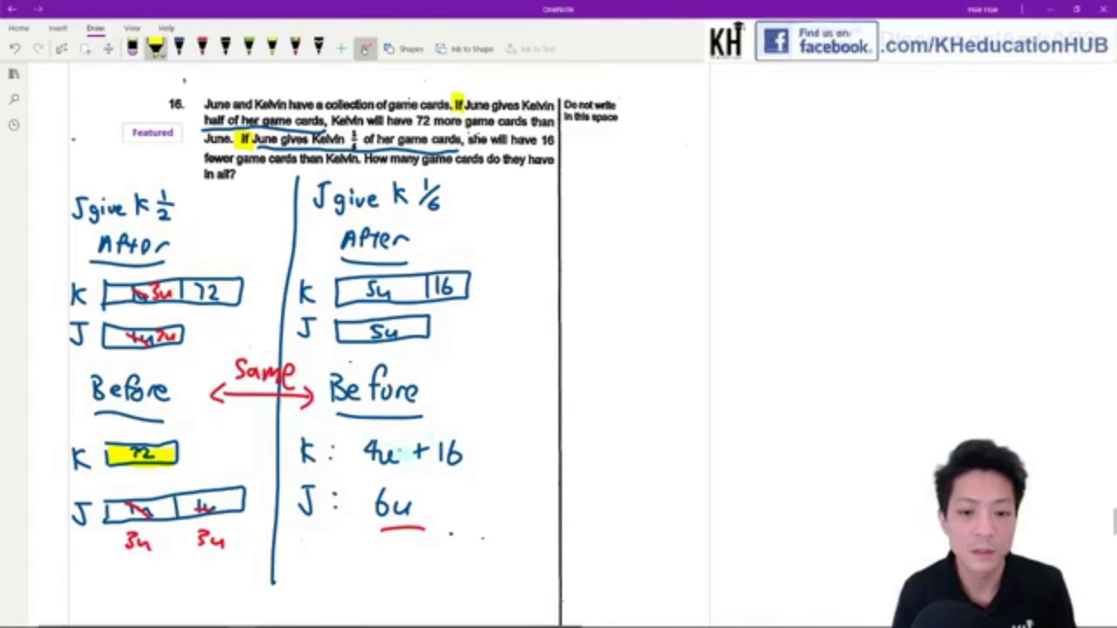
{"action": "left_click_drag", "start_coordinate": [384, 452], "coordinate": [462, 452]}
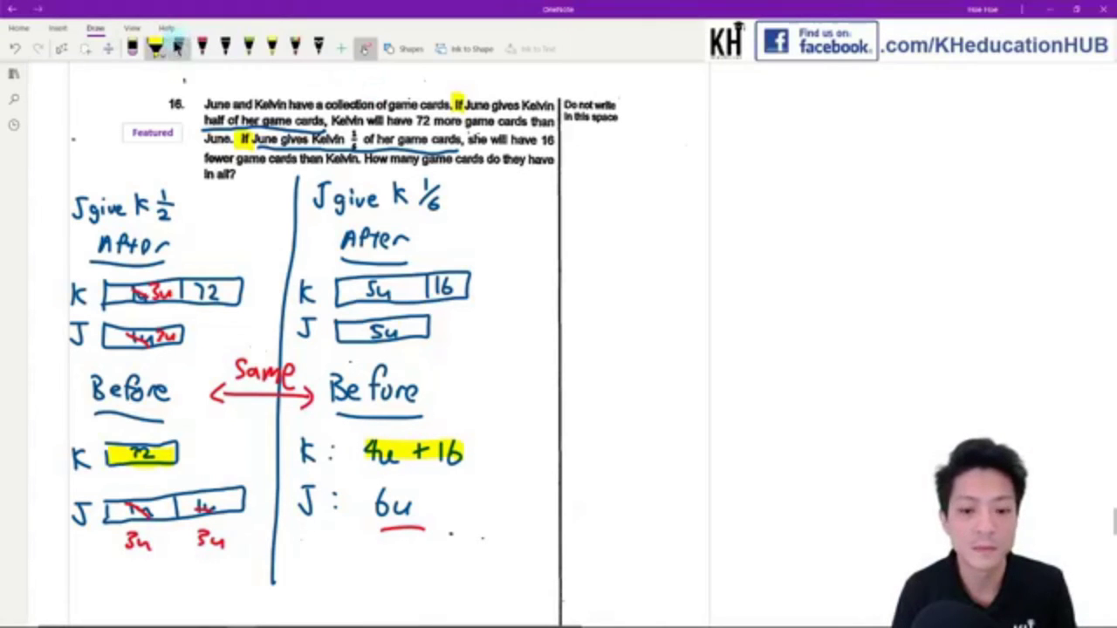
{"action": "left_click", "coordinate": [178, 45]}
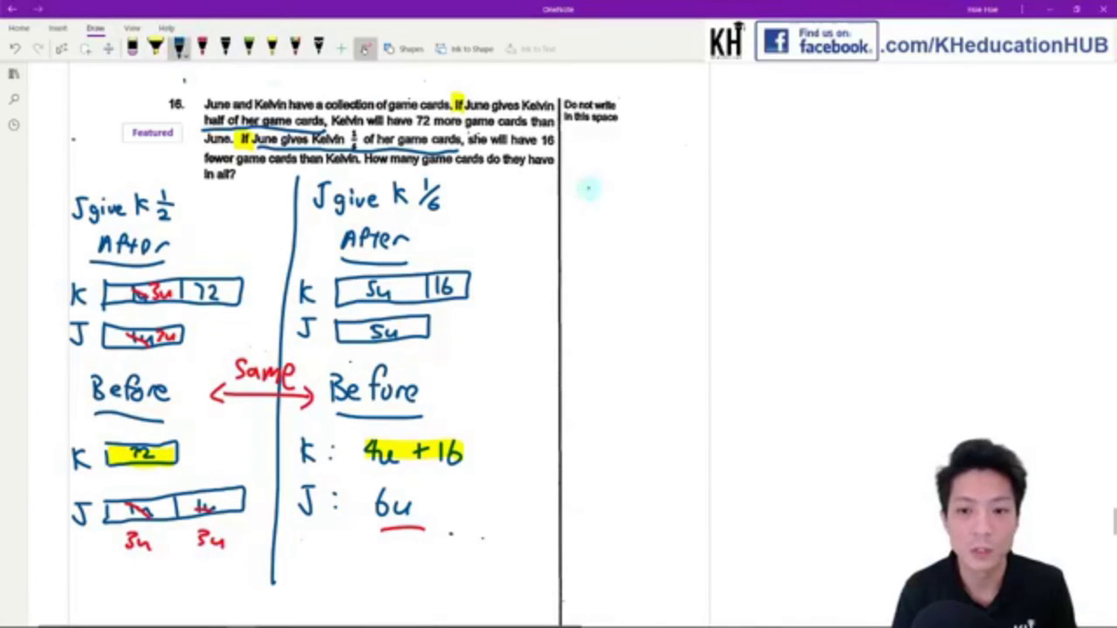
Step: Write 4u + 16 = 72, 4u = 56 and 1u = 14 in the margin
{"action": "mouse_move", "coordinate": [598, 147]}
{"action": "left_mouse_down"}
{"action": "mouse_move", "coordinate": [601, 175]}
{"action": "mouse_move", "coordinate": [614, 155]}
{"action": "mouse_move", "coordinate": [626, 173]}
{"action": "mouse_move", "coordinate": [661, 160]}
{"action": "left_mouse_up"}
{"action": "mouse_move", "coordinate": [653, 150]}
{"action": "left_mouse_down"}
{"action": "mouse_move", "coordinate": [654, 172]}
{"action": "mouse_move", "coordinate": [673, 174]}
{"action": "left_mouse_up"}
{"action": "mouse_move", "coordinate": [687, 146]}
{"action": "left_mouse_down"}
{"action": "mouse_move", "coordinate": [681, 167]}
{"action": "mouse_move", "coordinate": [775, 179]}
{"action": "left_mouse_up"}
{"action": "left_click_drag", "start_coordinate": [600, 212], "coordinate": [608, 234]}
{"action": "left_click_drag", "start_coordinate": [616, 218], "coordinate": [667, 217]}
{"action": "left_click_drag", "start_coordinate": [654, 230], "coordinate": [668, 228]}
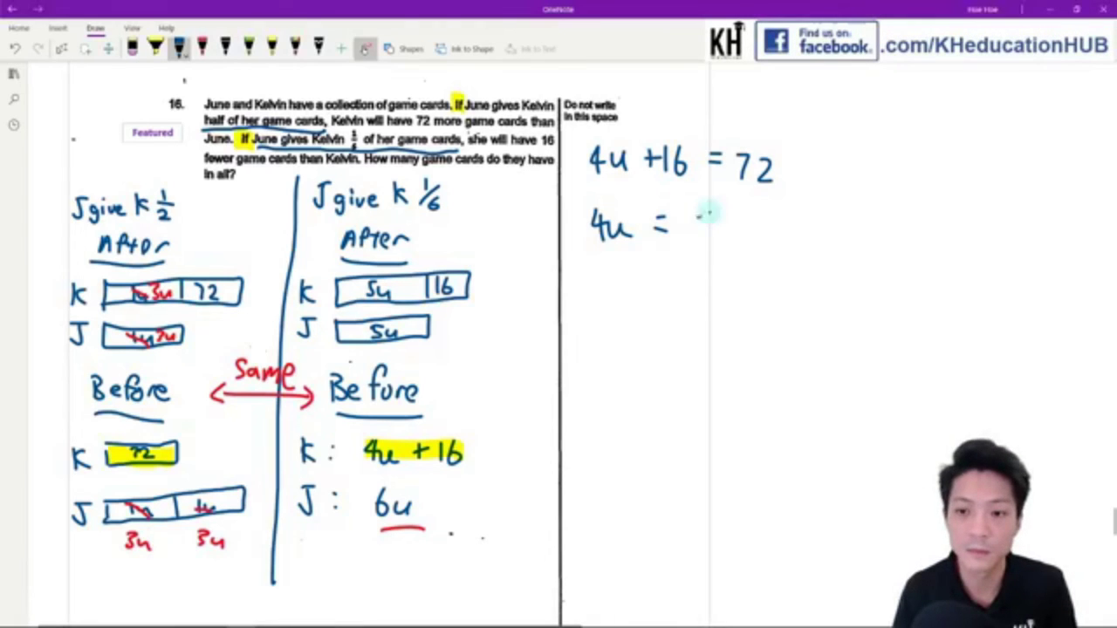
{"action": "mouse_move", "coordinate": [733, 211]}
{"action": "left_mouse_down"}
{"action": "mouse_move", "coordinate": [728, 250]}
{"action": "mouse_move", "coordinate": [724, 232]}
{"action": "left_mouse_up"}
{"action": "left_click_drag", "start_coordinate": [604, 270], "coordinate": [604, 297]}
{"action": "mouse_move", "coordinate": [612, 281]}
{"action": "left_mouse_down"}
{"action": "mouse_move", "coordinate": [633, 290]}
{"action": "mouse_move", "coordinate": [665, 277]}
{"action": "left_mouse_up"}
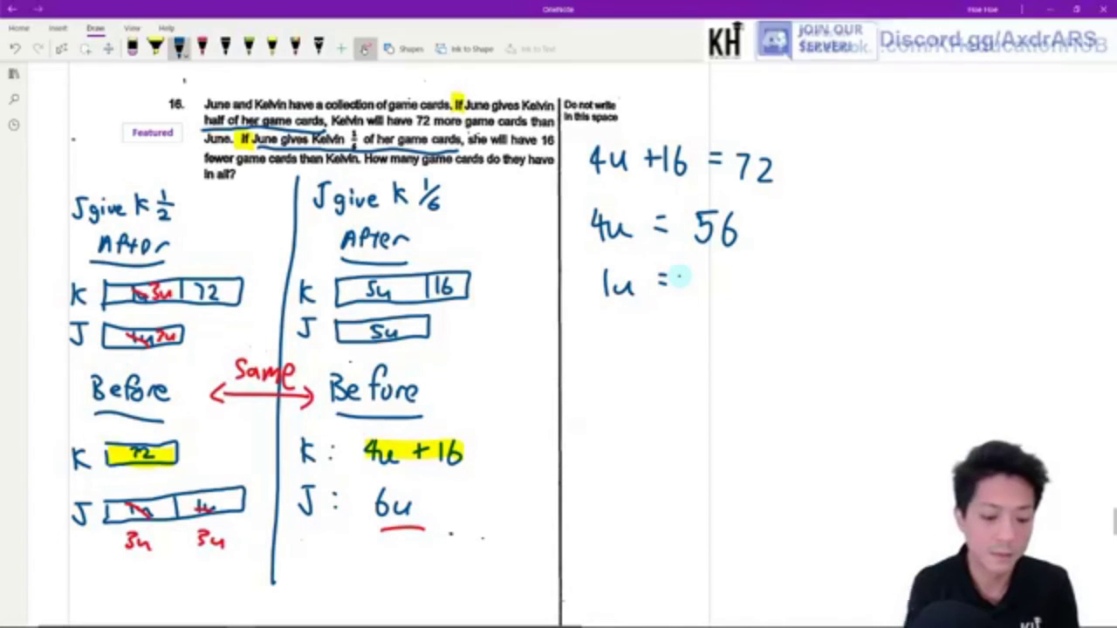
{"action": "mouse_move", "coordinate": [698, 269]}
{"action": "left_mouse_down"}
{"action": "mouse_move", "coordinate": [699, 294]}
{"action": "mouse_move", "coordinate": [726, 285]}
{"action": "left_mouse_up"}
{"action": "left_click_drag", "start_coordinate": [721, 270], "coordinate": [721, 296]}
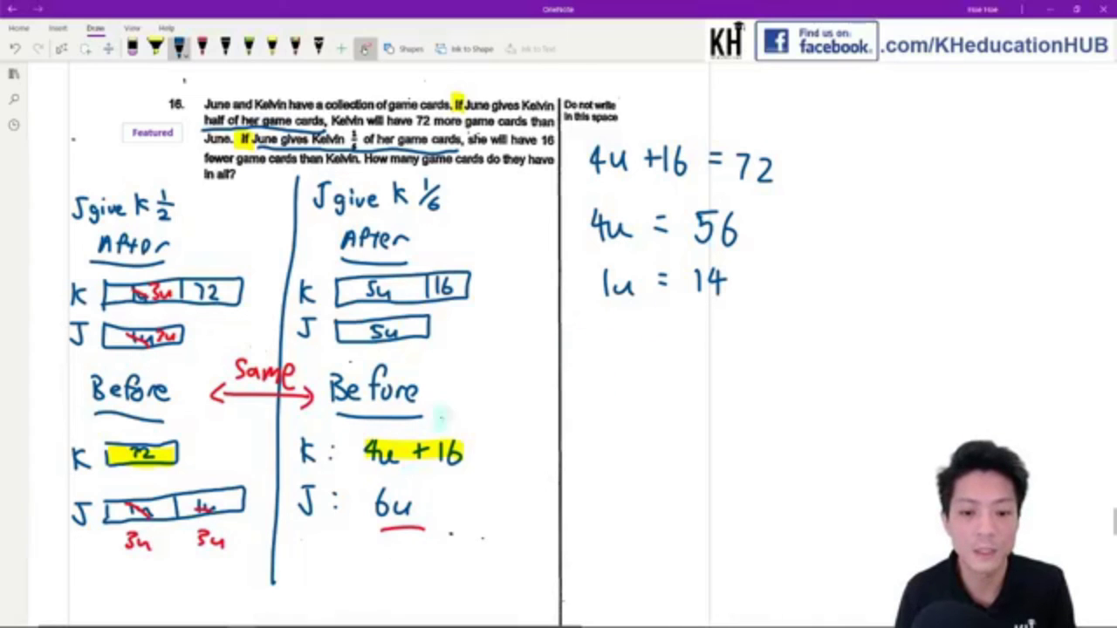
Step: Continue with 10u = 140 and 140 + 16 = 156, underlining 156 as the answer
{"action": "mouse_move", "coordinate": [595, 332]}
{"action": "left_mouse_down"}
{"action": "mouse_move", "coordinate": [596, 356]}
{"action": "mouse_move", "coordinate": [608, 337]}
{"action": "mouse_move", "coordinate": [641, 356]}
{"action": "mouse_move", "coordinate": [688, 336]}
{"action": "left_mouse_up"}
{"action": "left_click_drag", "start_coordinate": [671, 348], "coordinate": [731, 358]}
{"action": "left_click_drag", "start_coordinate": [754, 330], "coordinate": [753, 330]}
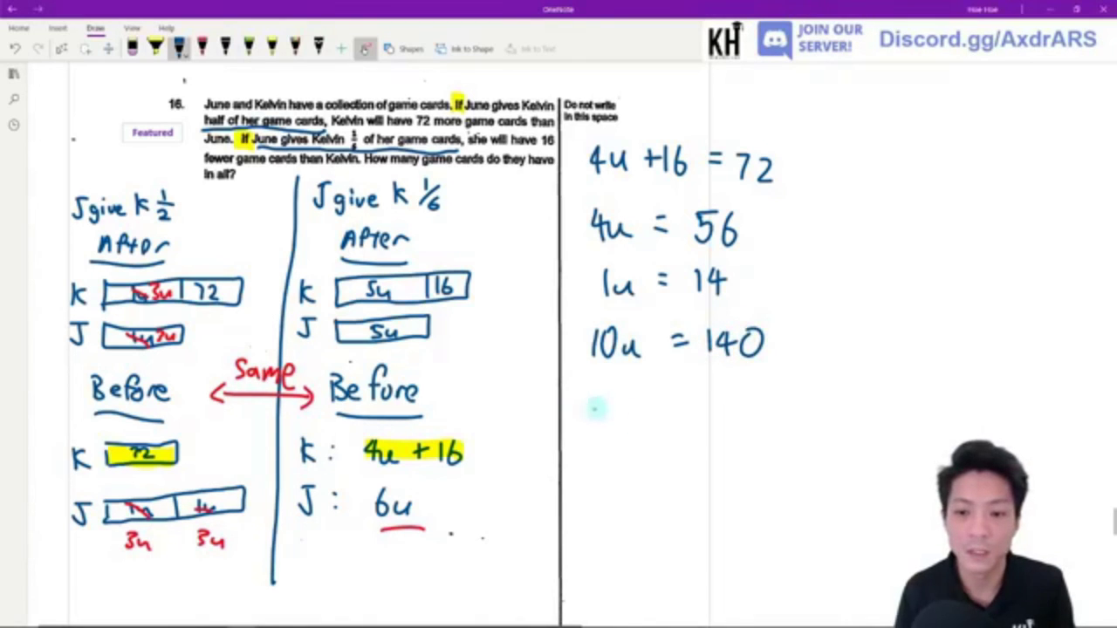
{"action": "mouse_move", "coordinate": [592, 390]}
{"action": "left_mouse_down"}
{"action": "mouse_move", "coordinate": [594, 409]}
{"action": "mouse_move", "coordinate": [622, 410]}
{"action": "mouse_move", "coordinate": [613, 421]}
{"action": "left_mouse_up"}
{"action": "left_click_drag", "start_coordinate": [632, 389], "coordinate": [674, 398]}
{"action": "mouse_move", "coordinate": [683, 388]}
{"action": "left_mouse_down"}
{"action": "mouse_move", "coordinate": [684, 409]}
{"action": "mouse_move", "coordinate": [750, 387]}
{"action": "left_mouse_up"}
{"action": "mouse_move", "coordinate": [735, 395]}
{"action": "left_mouse_down"}
{"action": "mouse_move", "coordinate": [798, 404]}
{"action": "mouse_move", "coordinate": [782, 406]}
{"action": "left_mouse_up"}
{"action": "left_click_drag", "start_coordinate": [817, 377], "coordinate": [817, 416]}
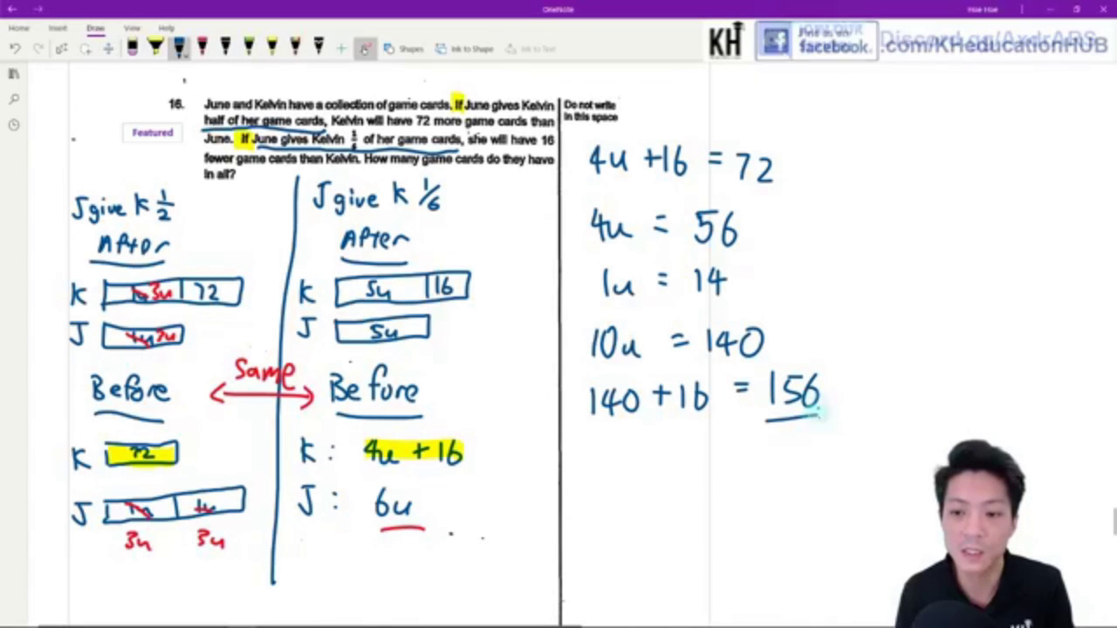
{"action": "scroll", "coordinate": [841, 379], "scroll_direction": "down", "scroll_amount": 5}
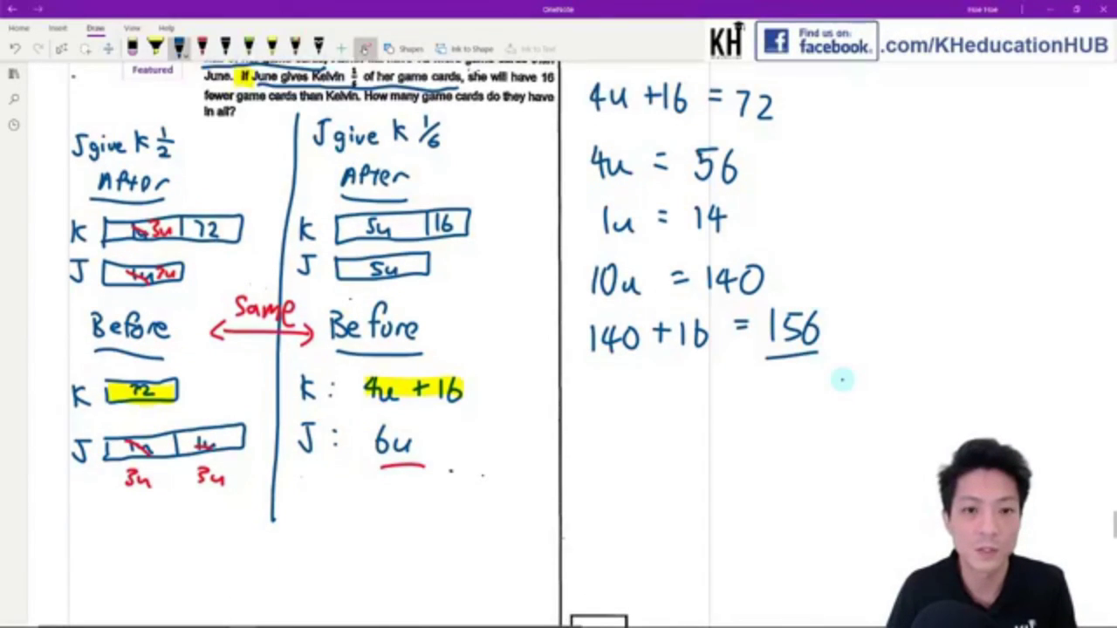